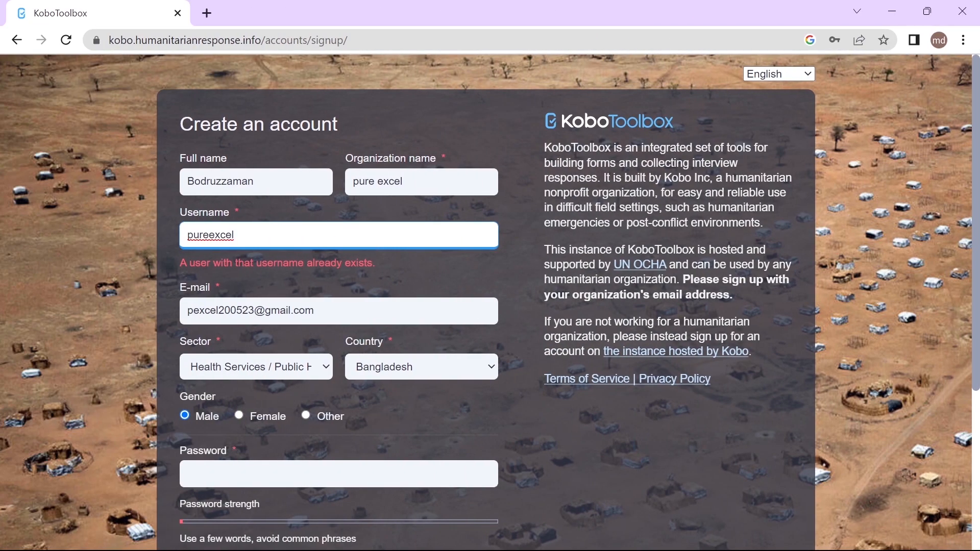
- Append 01 to the username, fill in the account password and its confirmation, and submit the sign-up form to create the account
text(01)
scroll(491, 307, down, 3)
click(339, 320)
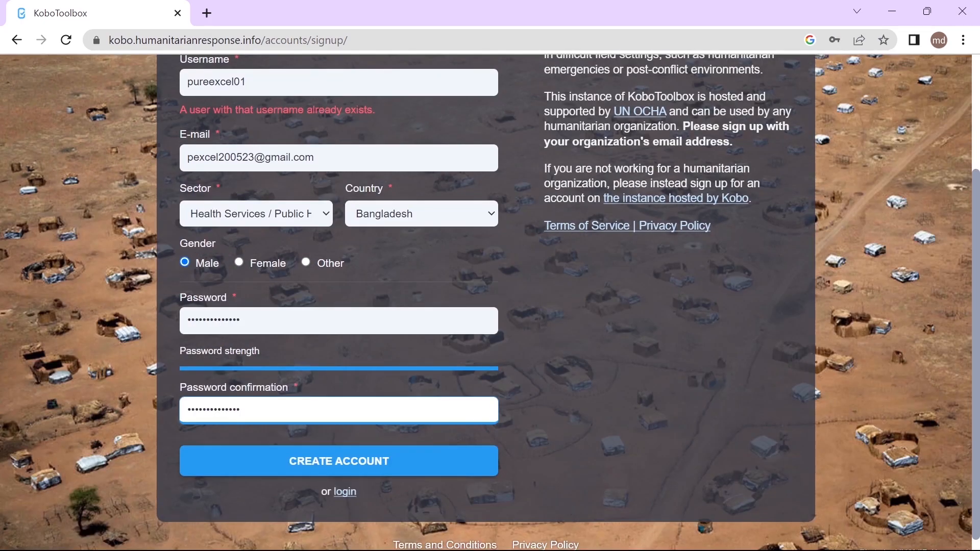
click(398, 468)
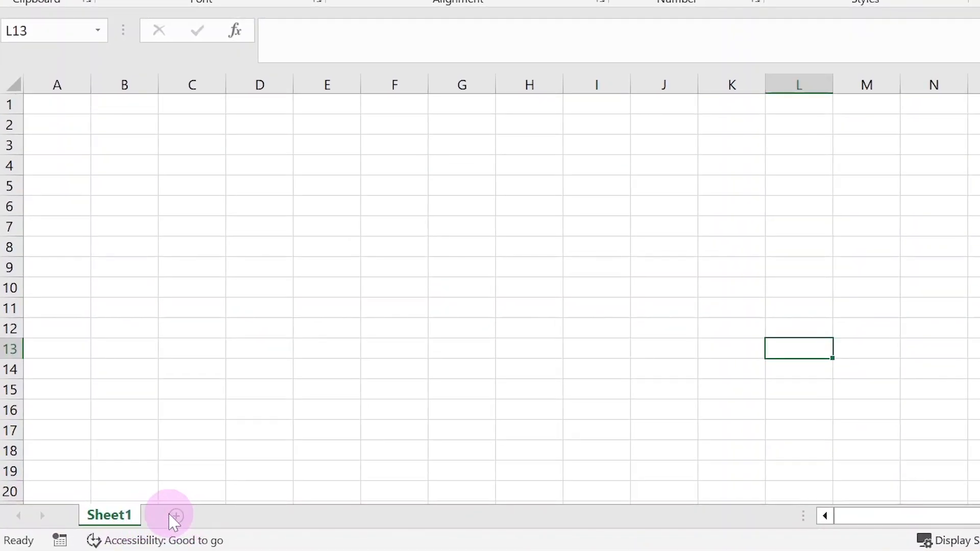
- Add two new worksheets after Sheet1 in the blank Excel workbook
click(176, 517)
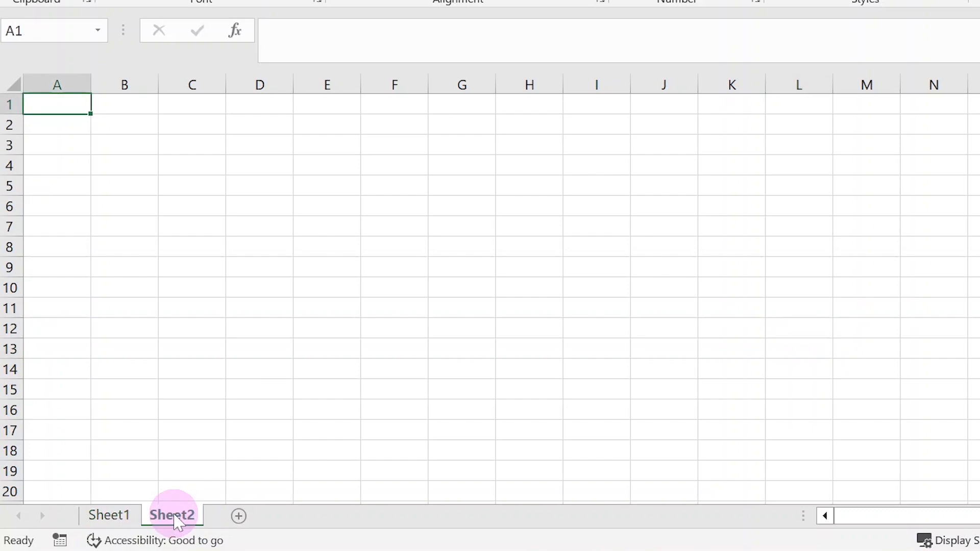
click(236, 517)
click(109, 515)
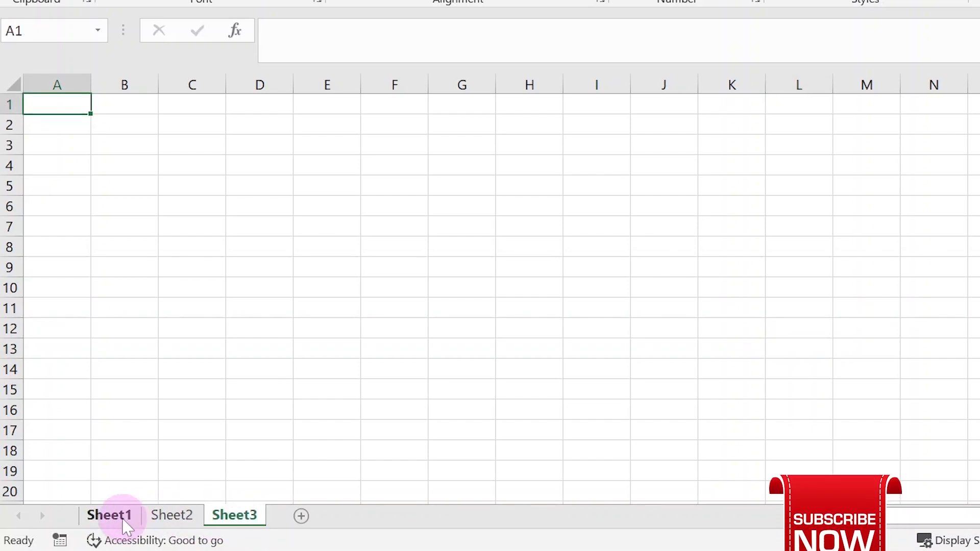
click(170, 516)
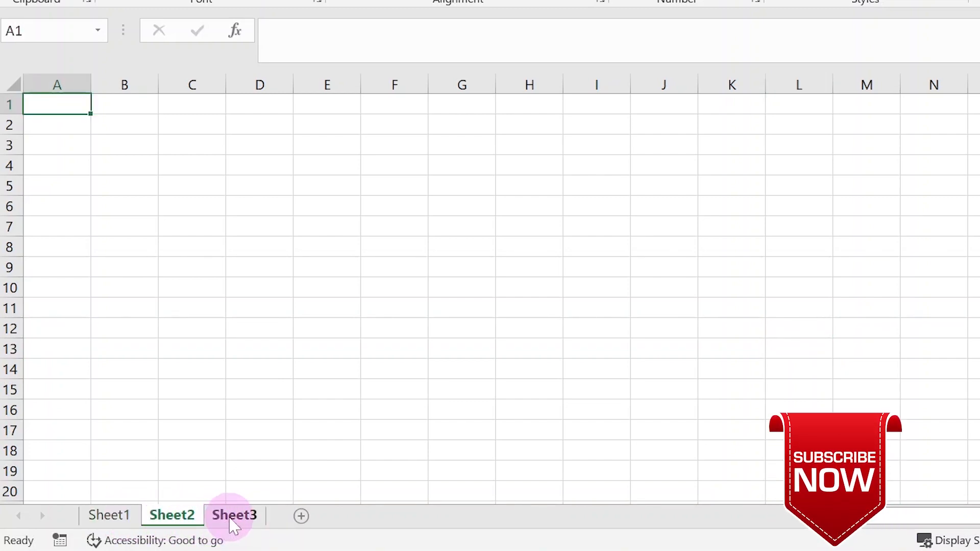
click(230, 518)
- Rename Sheet1, Sheet2 and Sheet3 as survey, choices and settings
click(117, 523)
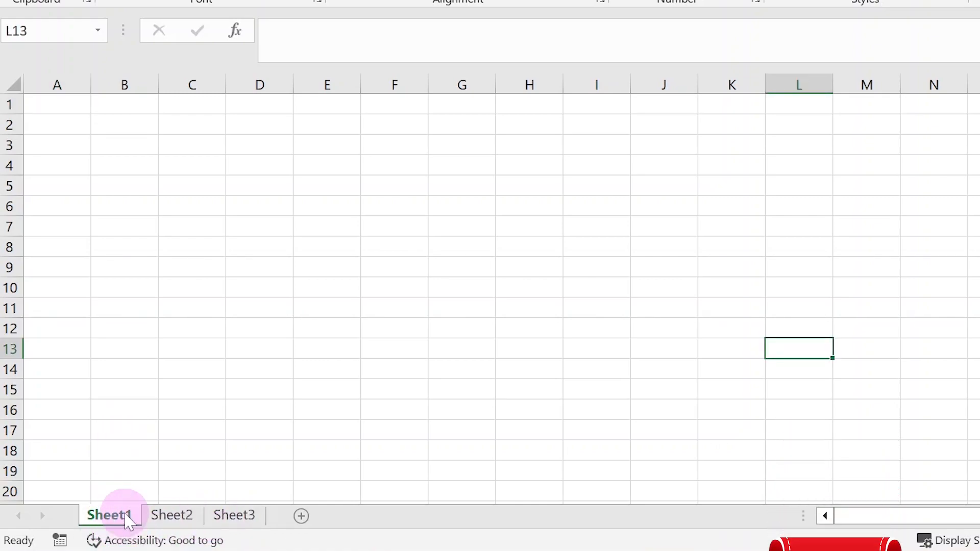
double_click(126, 520)
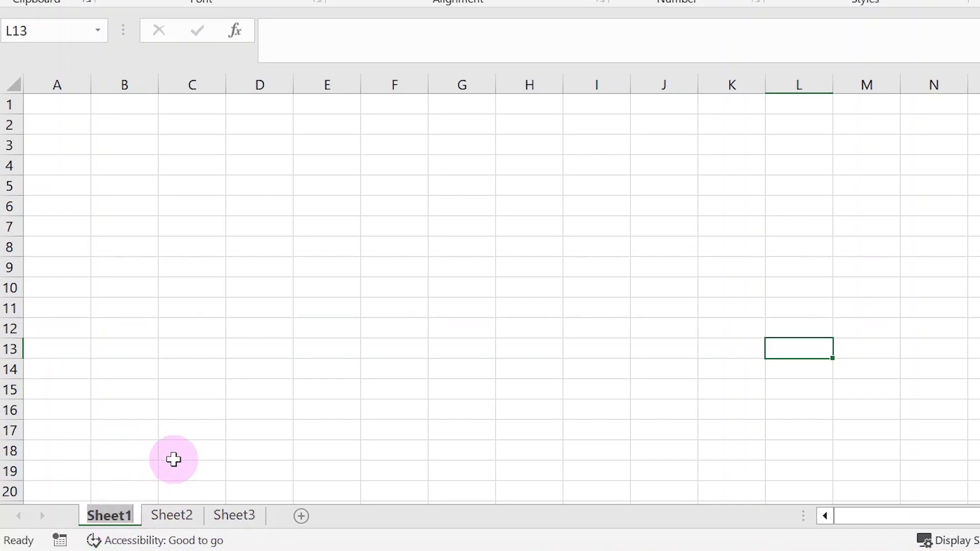
text(survey)
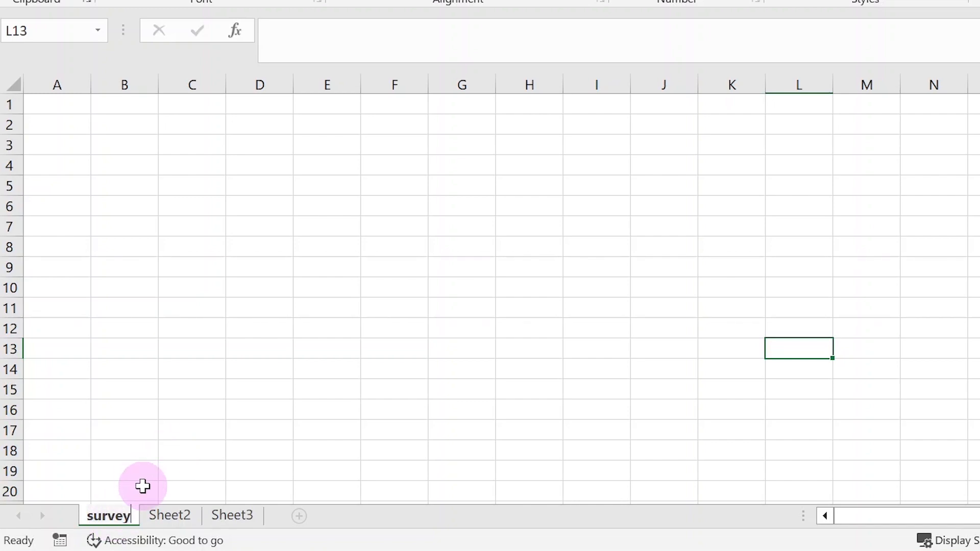
click(163, 515)
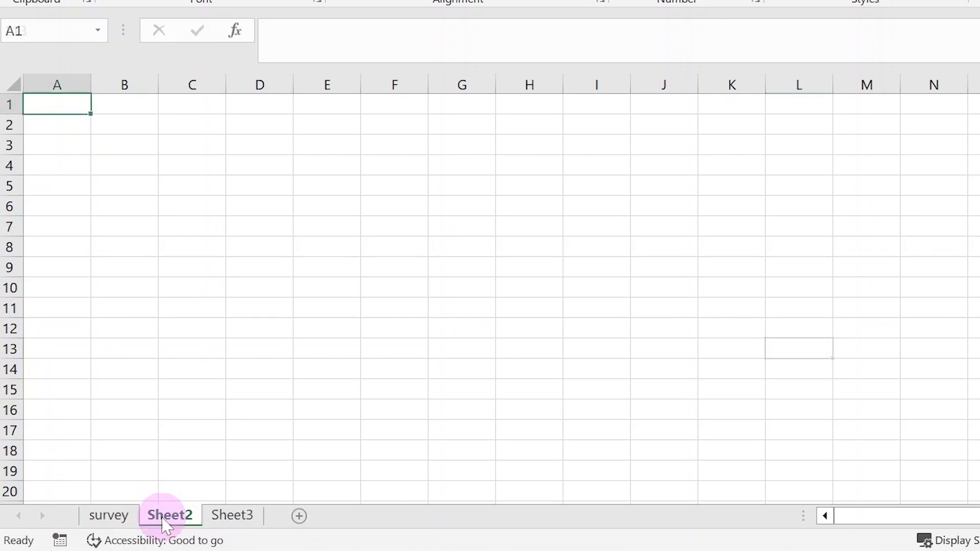
double_click(165, 515)
text(choices)
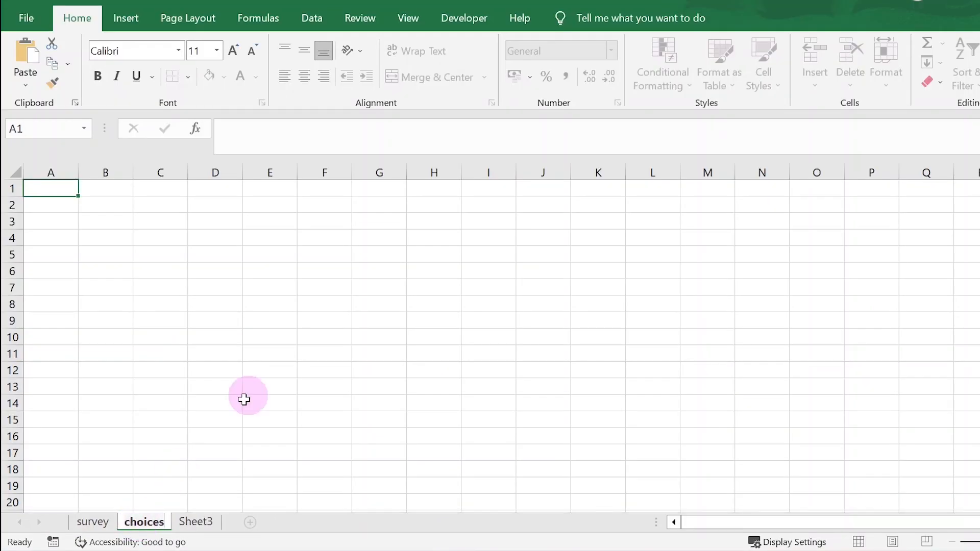
click(190, 519)
double_click(191, 518)
double_click(191, 520)
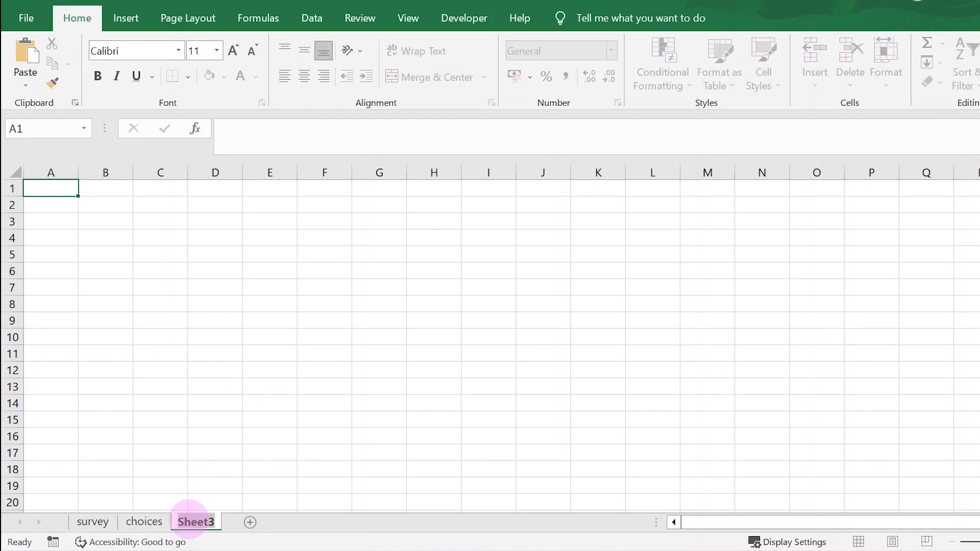
text(settings)
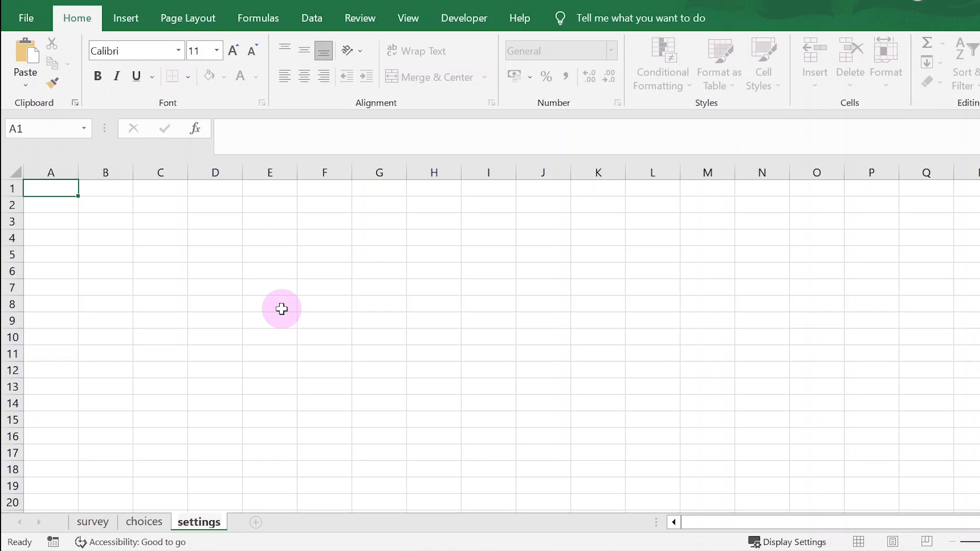
click(221, 331)
click(80, 523)
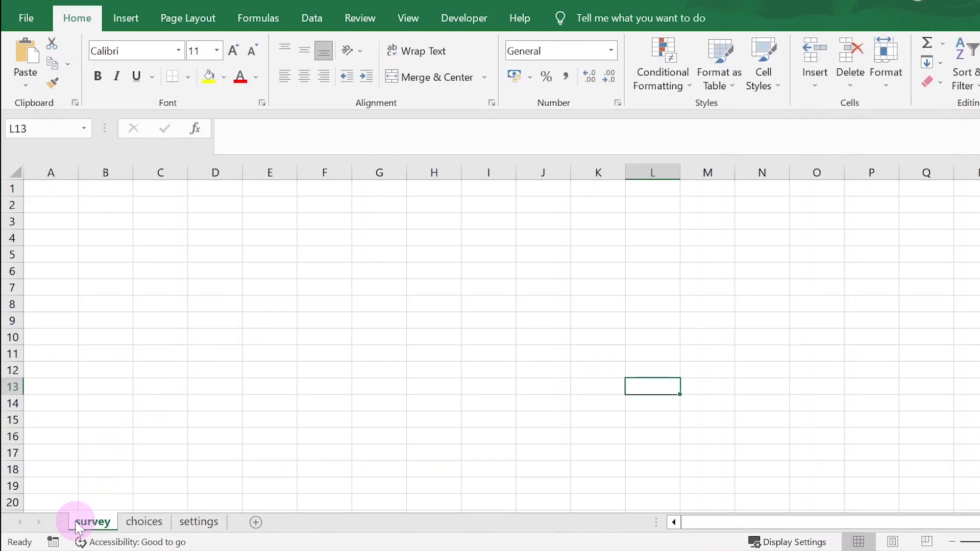
click(145, 522)
click(197, 521)
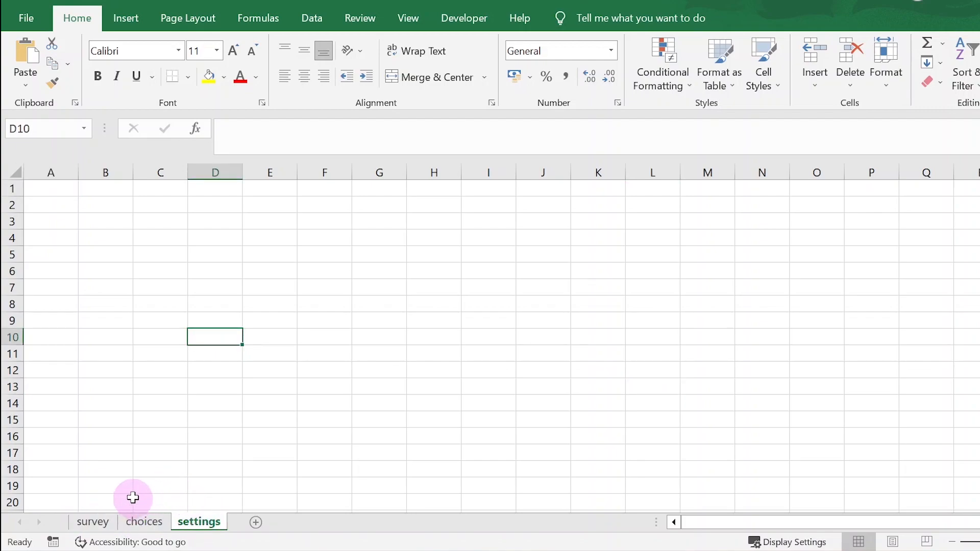
click(54, 190)
click(92, 521)
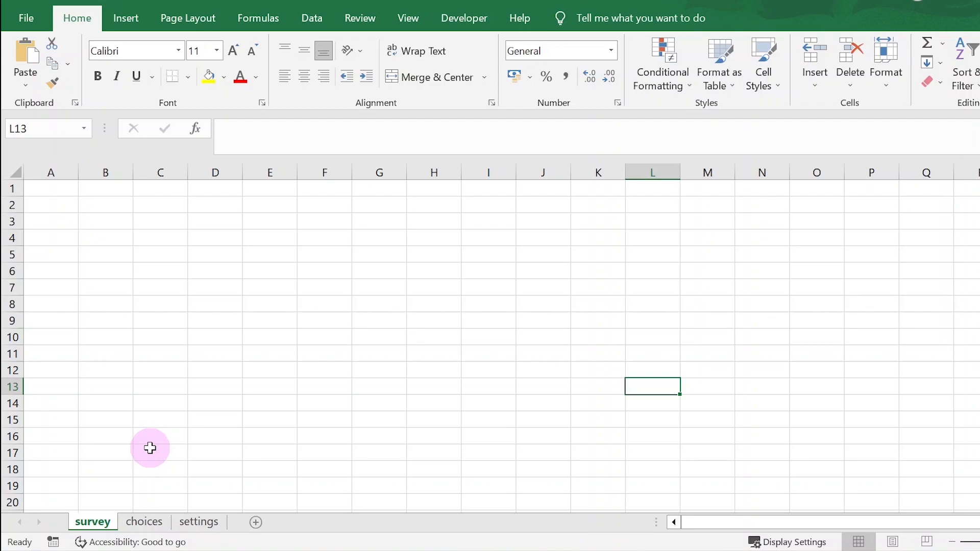
click(136, 525)
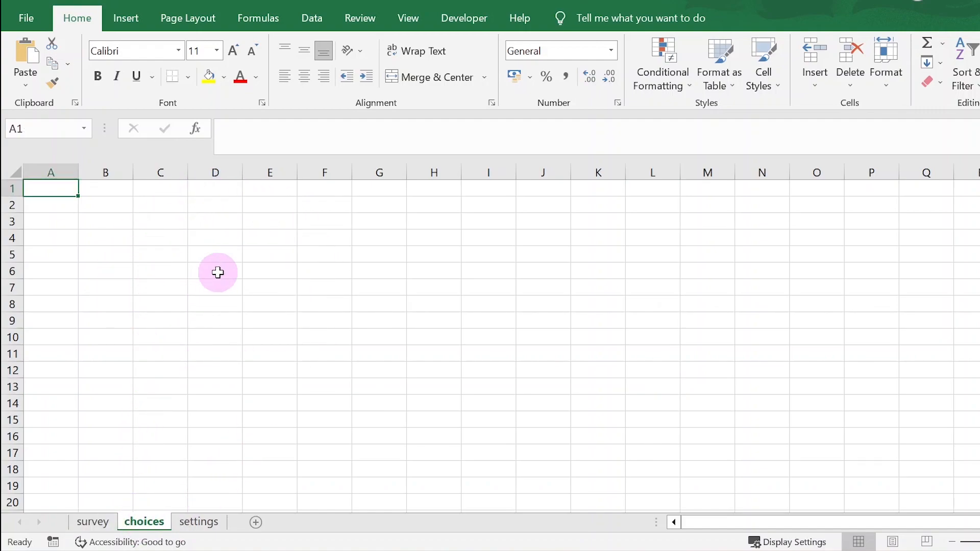
click(200, 522)
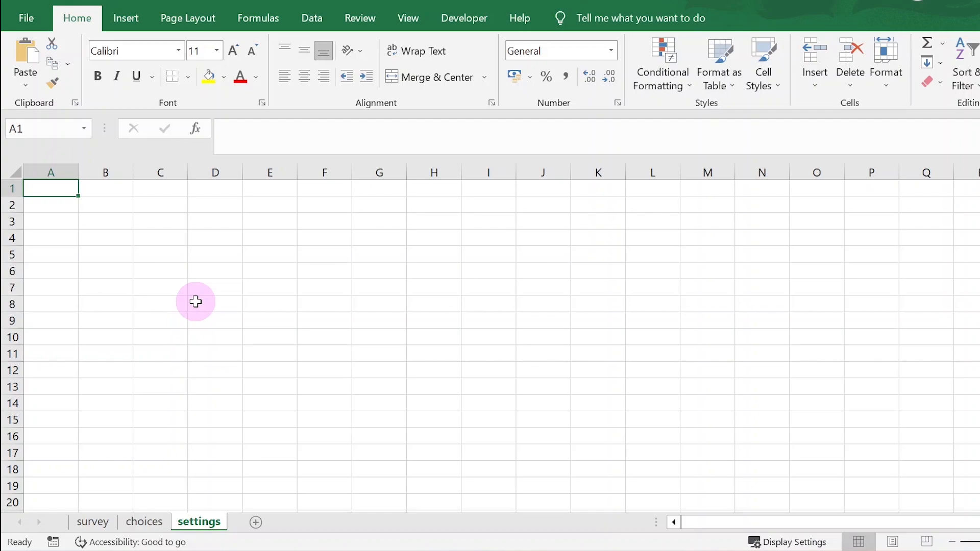
- Enter the column headers type, name, label and required in cells A1 to D1 of the survey sheet
click(95, 522)
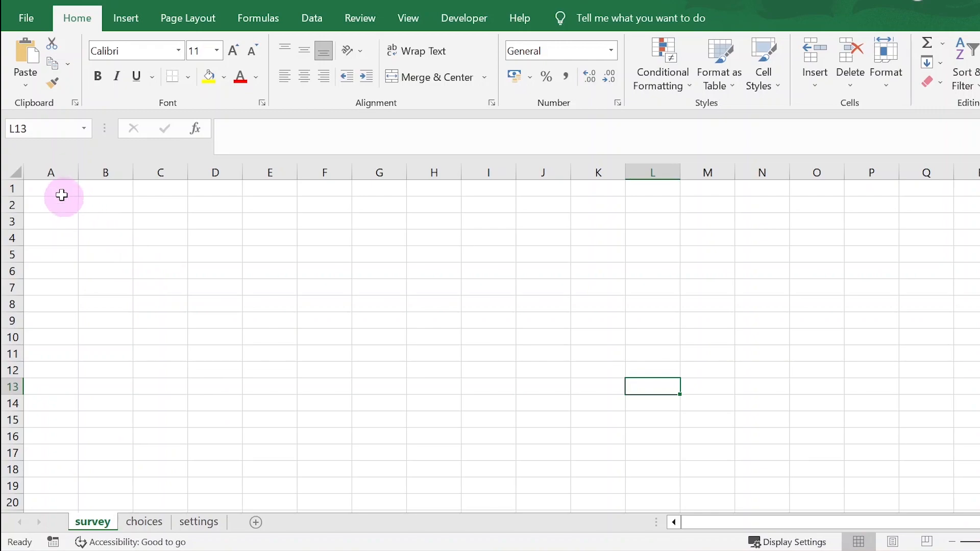
click(56, 187)
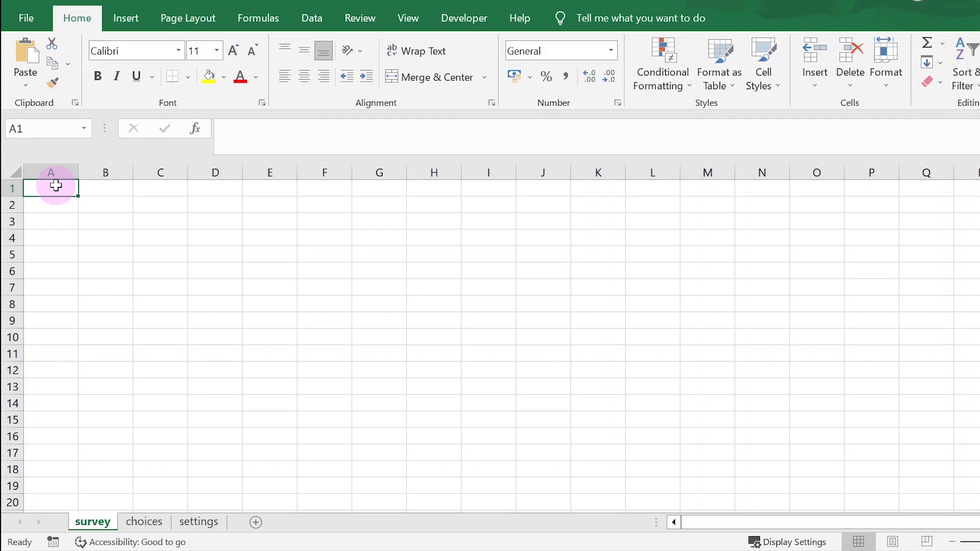
text(type)
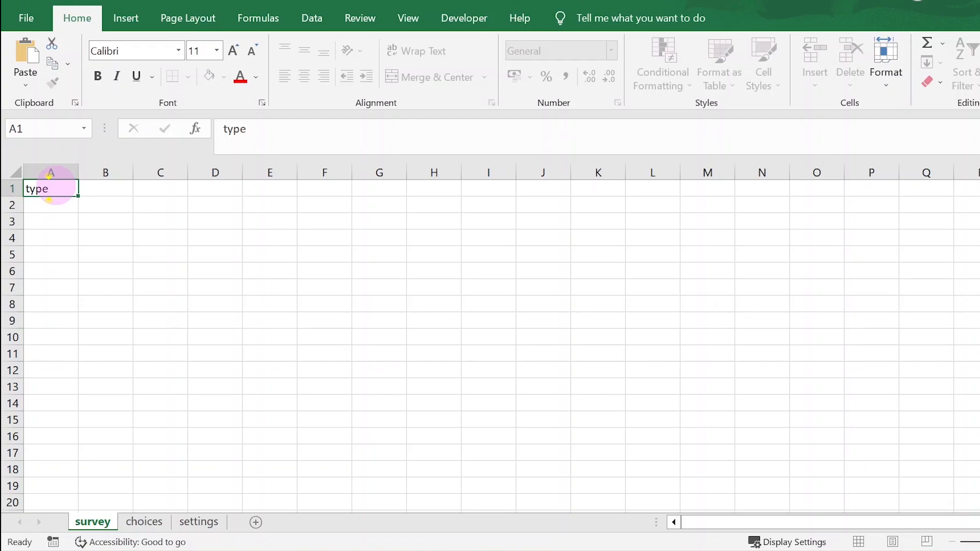
key(Tab)
text(name)
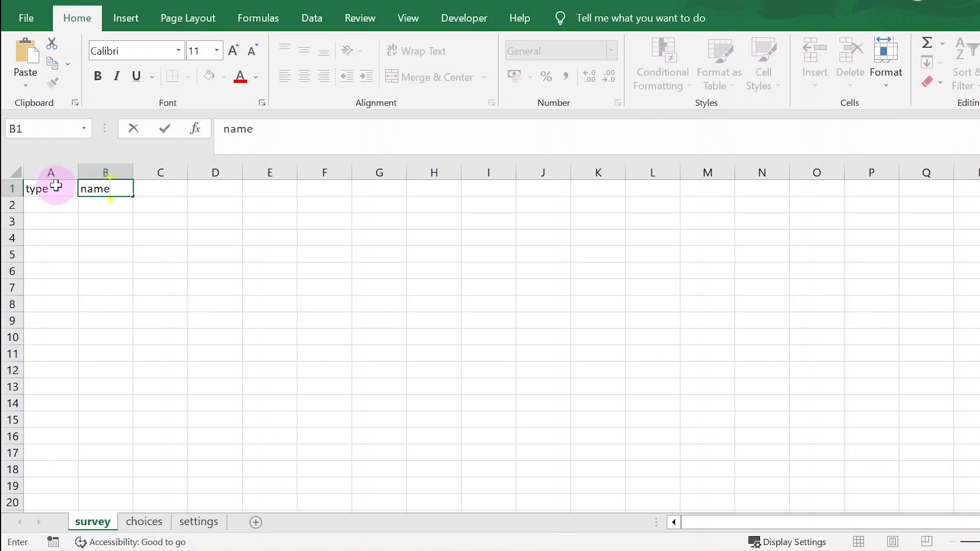
key(Tab)
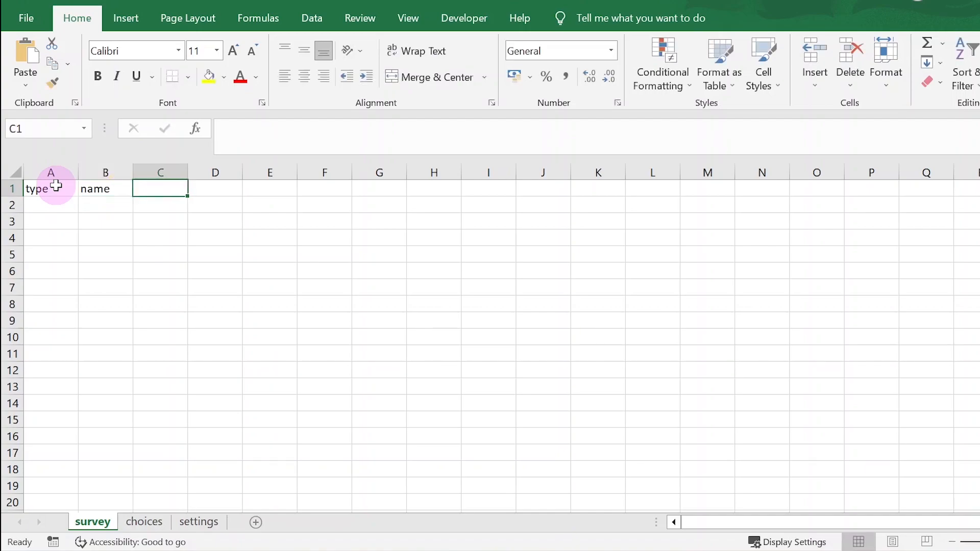
text(label)
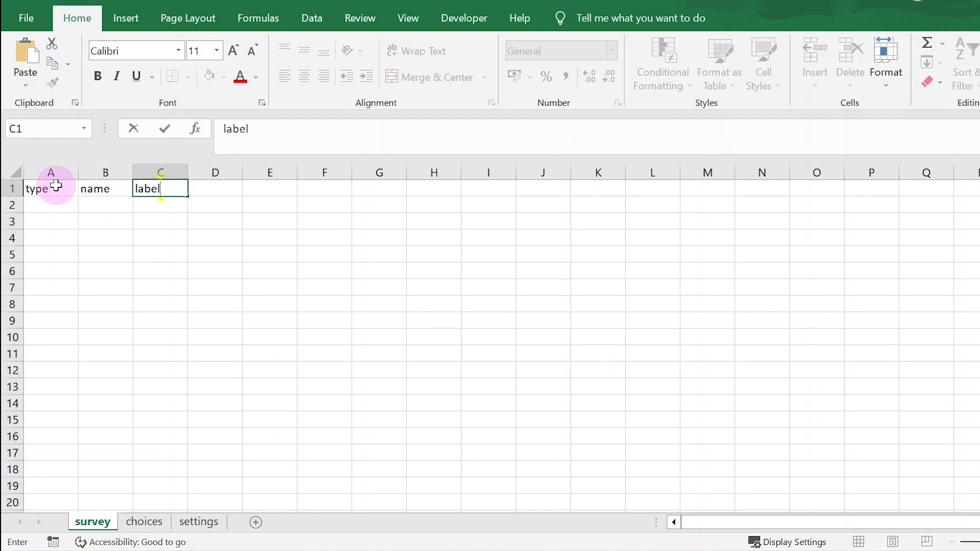
key(Tab)
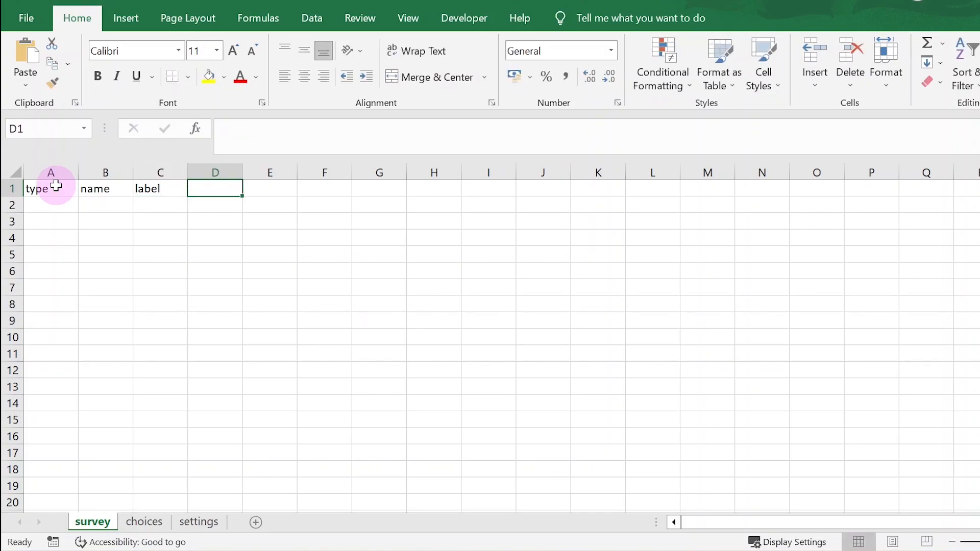
text(required)
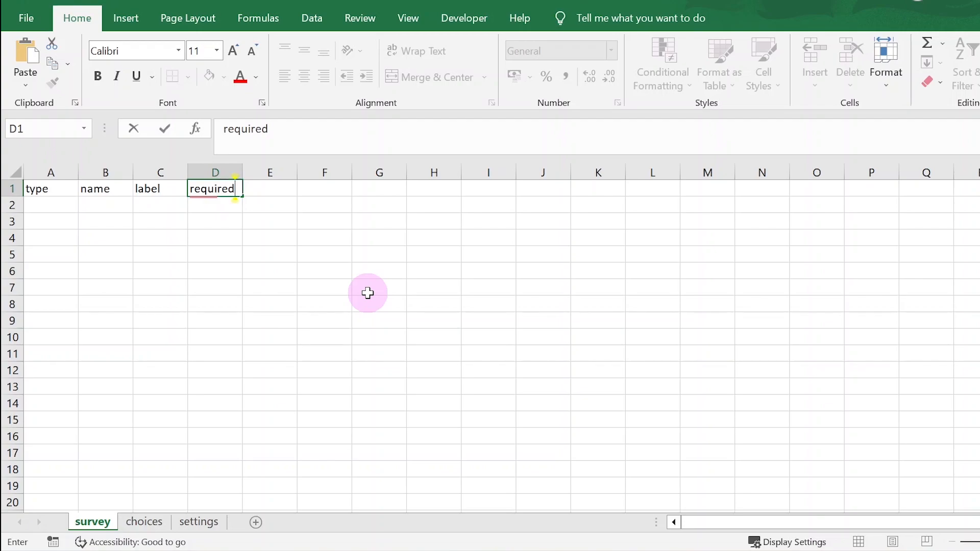
click(368, 293)
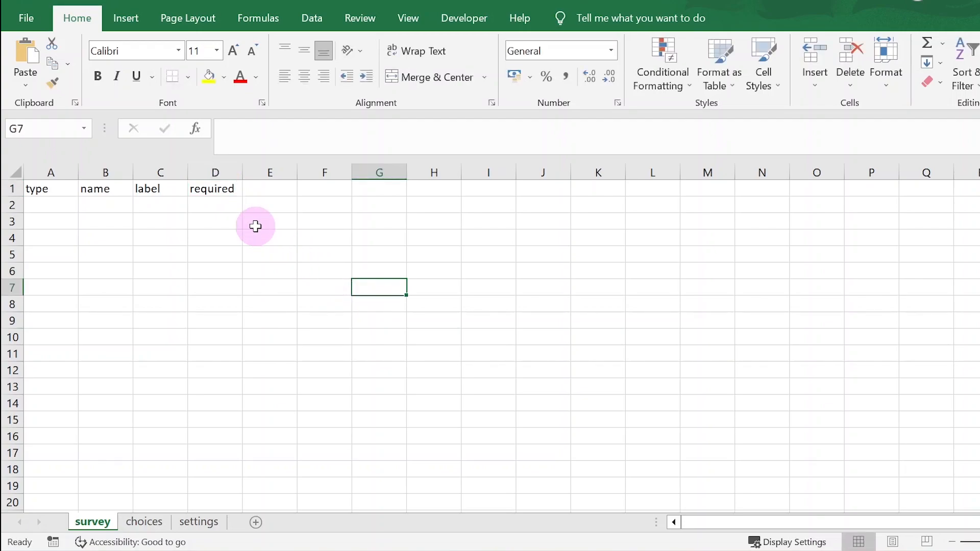
- Add the column header relevant in cell E1 of the survey sheet
click(267, 188)
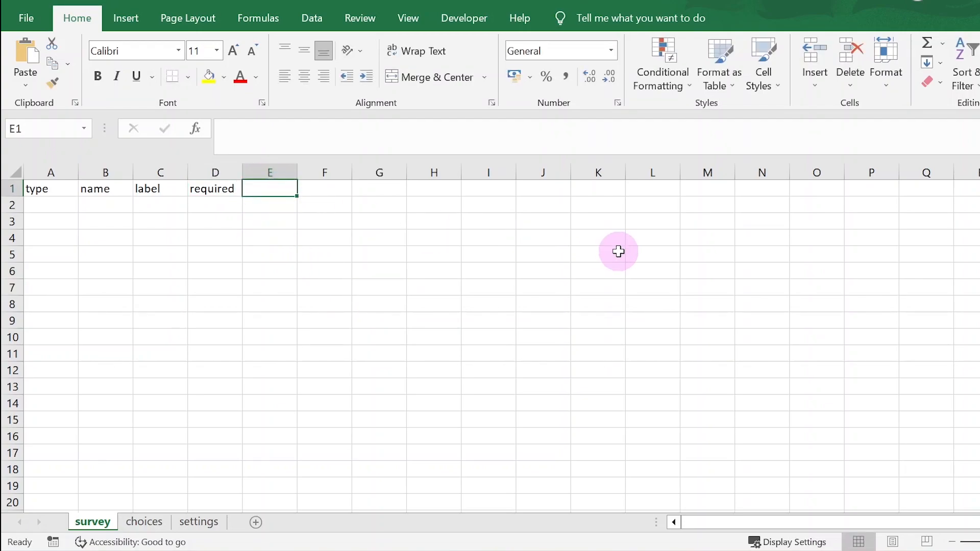
text(relevant)
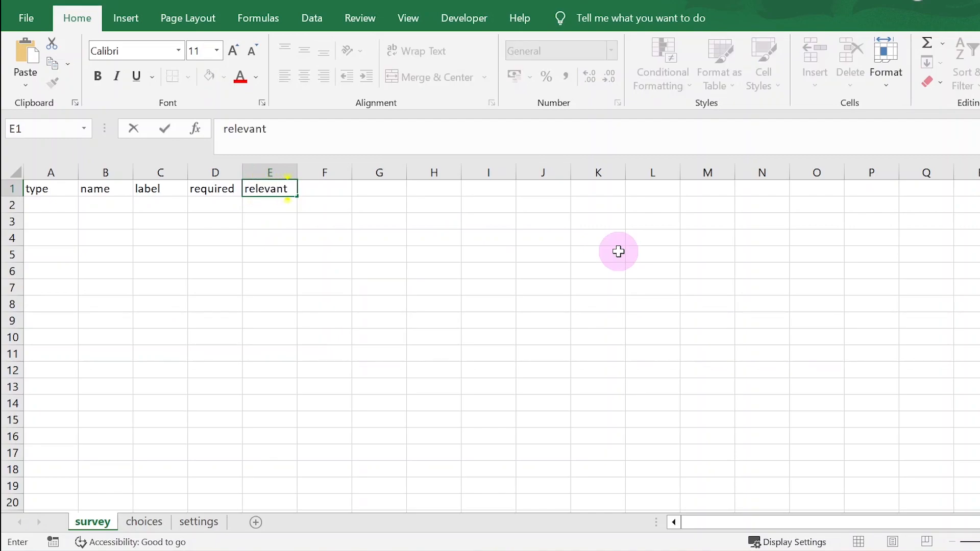
click(430, 287)
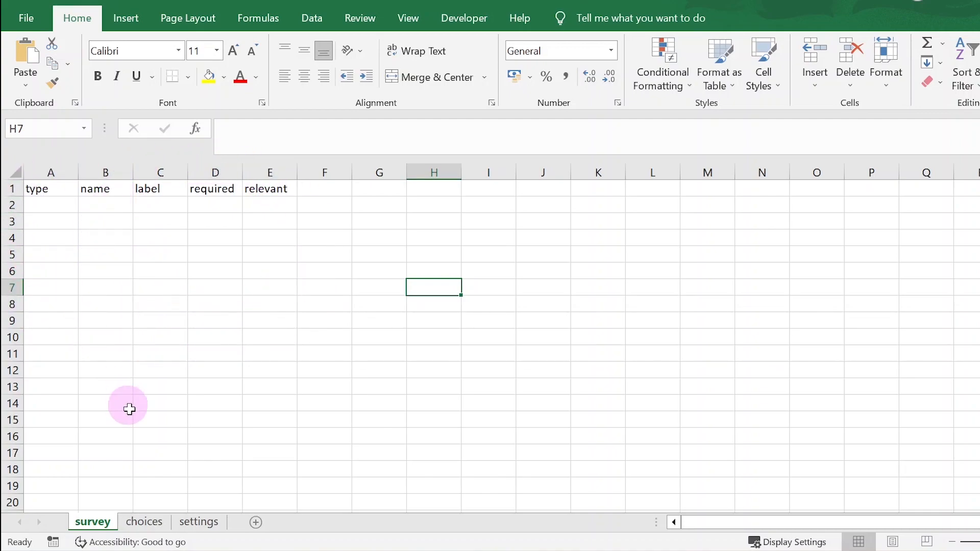
- Enter the column headers list name, name and label in cells A1 to C1 of the choices sheet
click(138, 523)
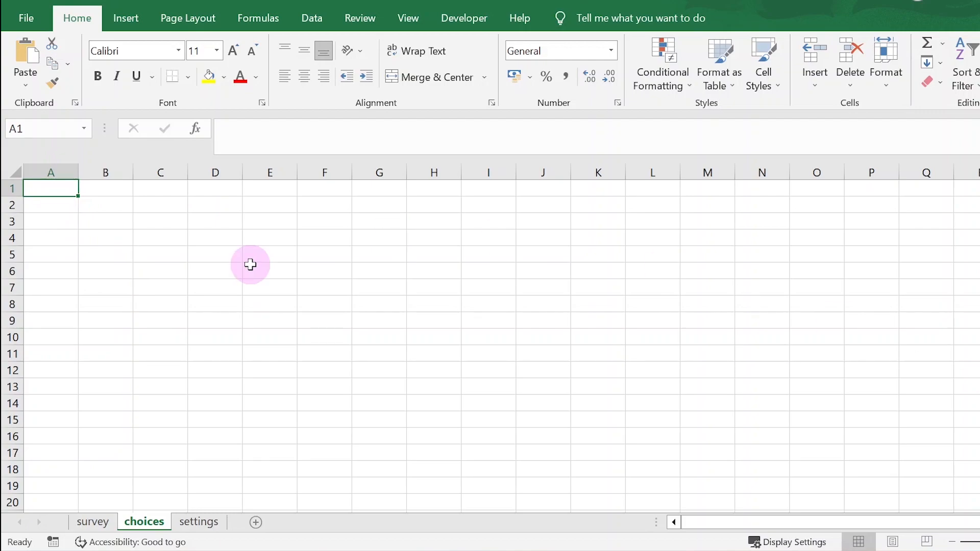
text(list)
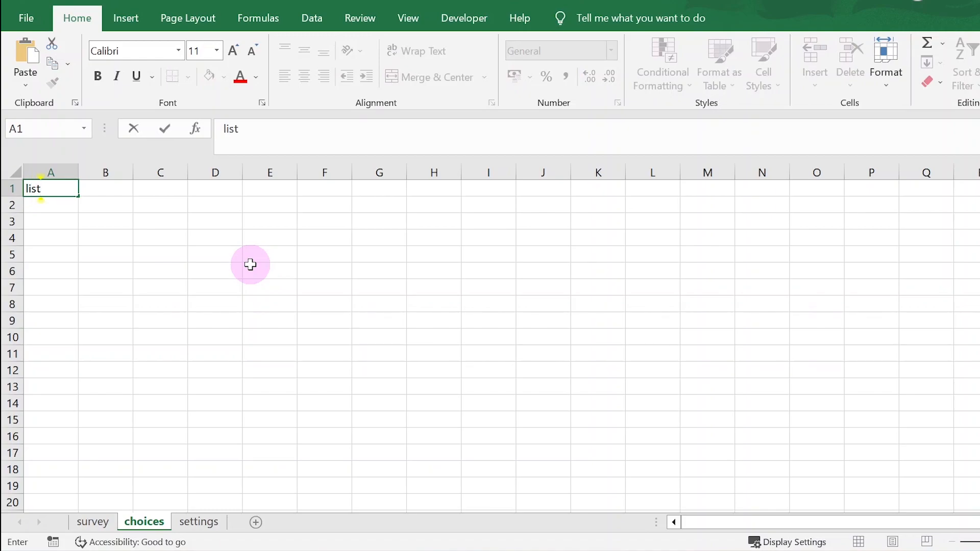
text( anme)
key(BackSpace)
key(BackSpace)
key(BackSpace)
key(BackSpace)
text(name)
key(Tab)
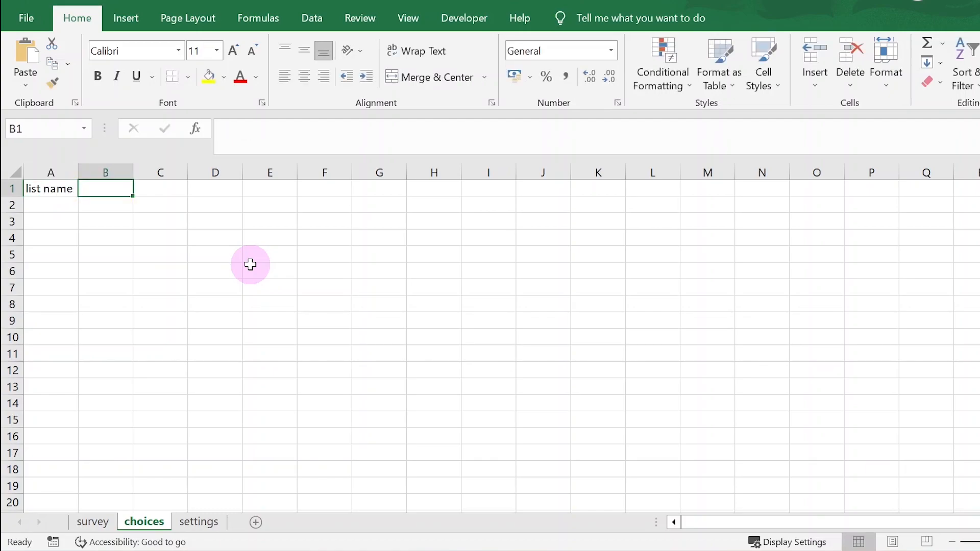
text(name)
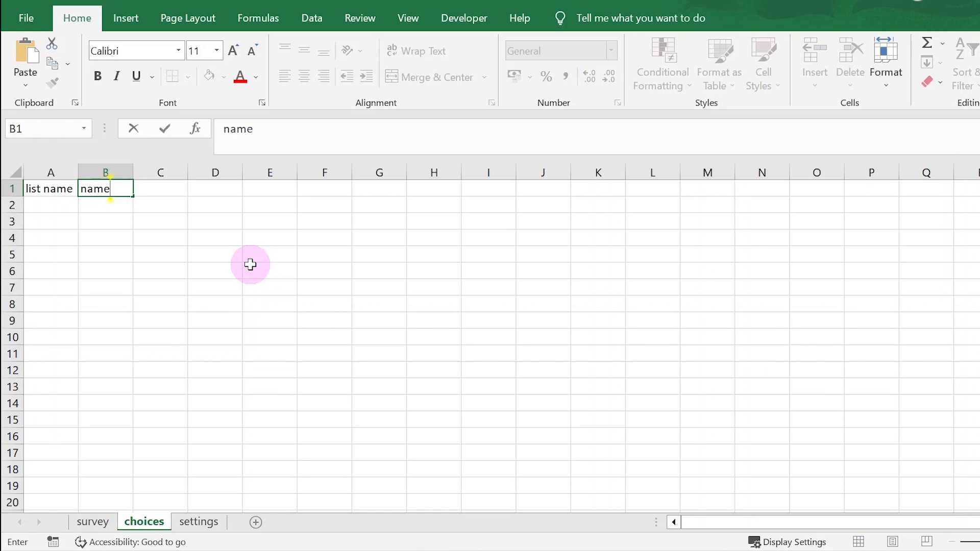
key(Tab)
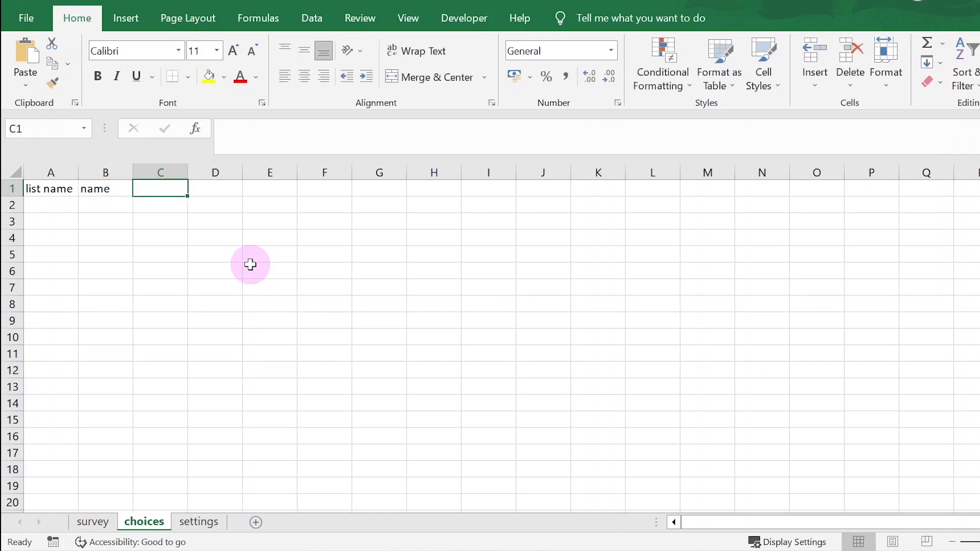
text(label)
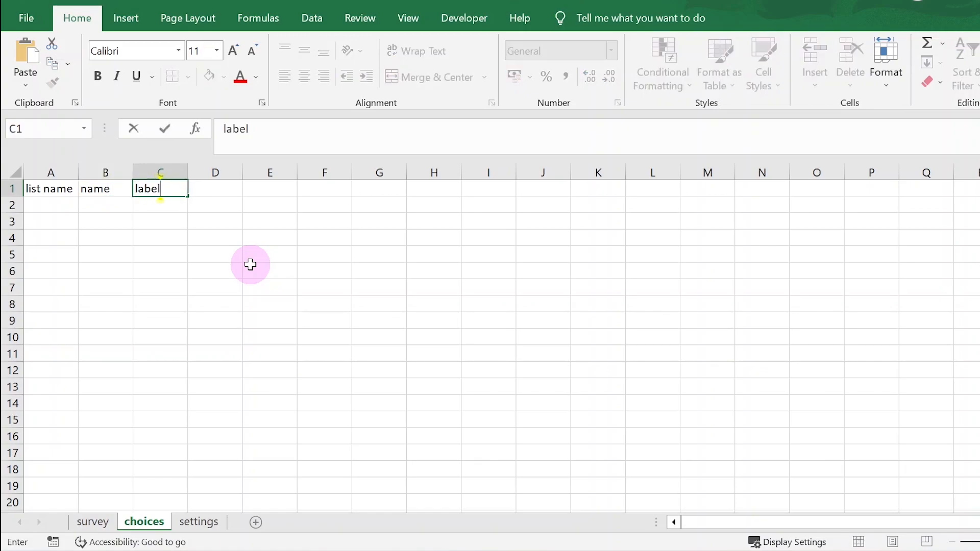
- Enter the column headers form_title and default_language in cells A1 and B1 of the settings sheet
key(Return)
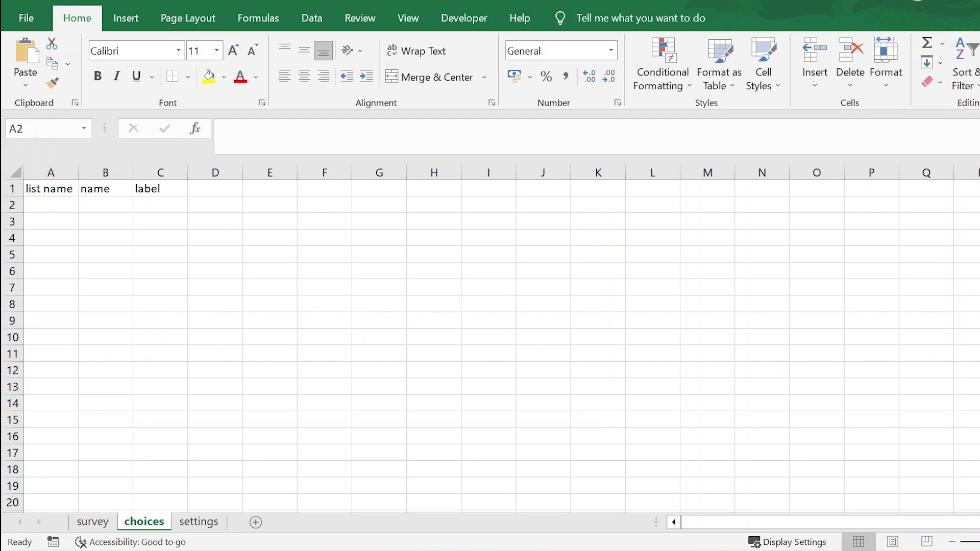
click(195, 522)
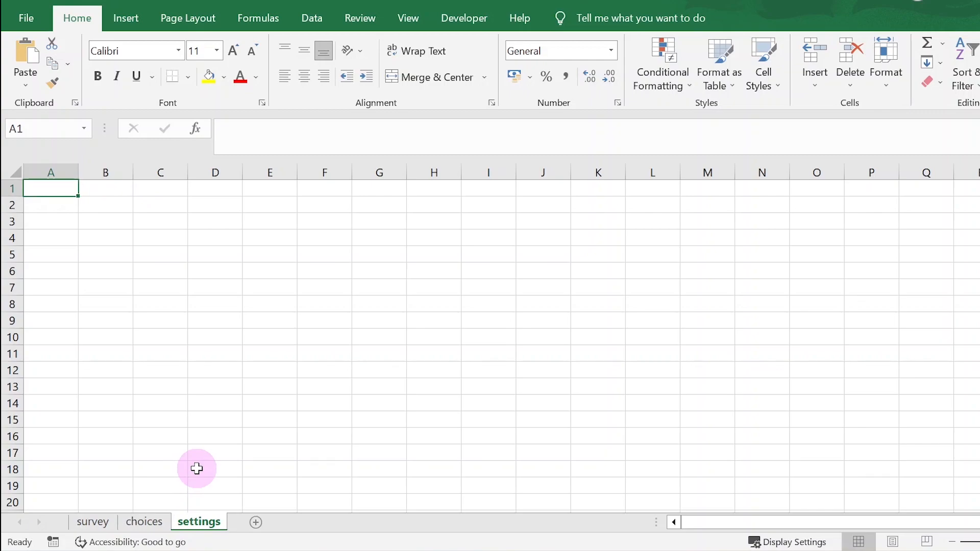
text(f)
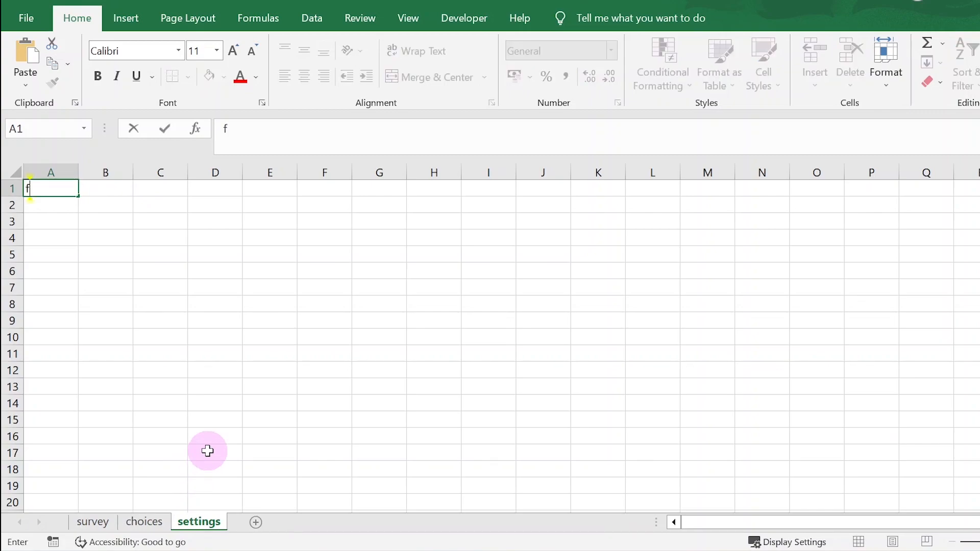
text(orm_title)
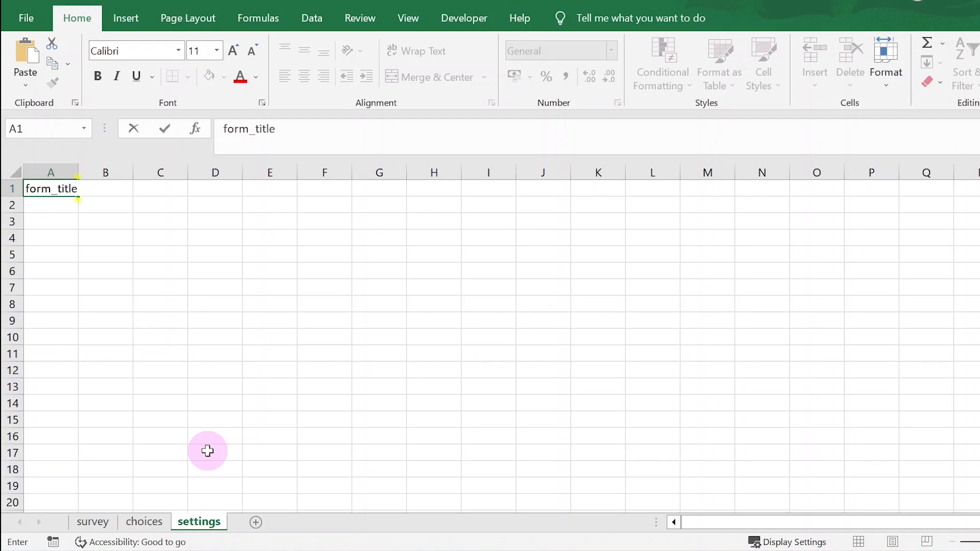
key(Tab)
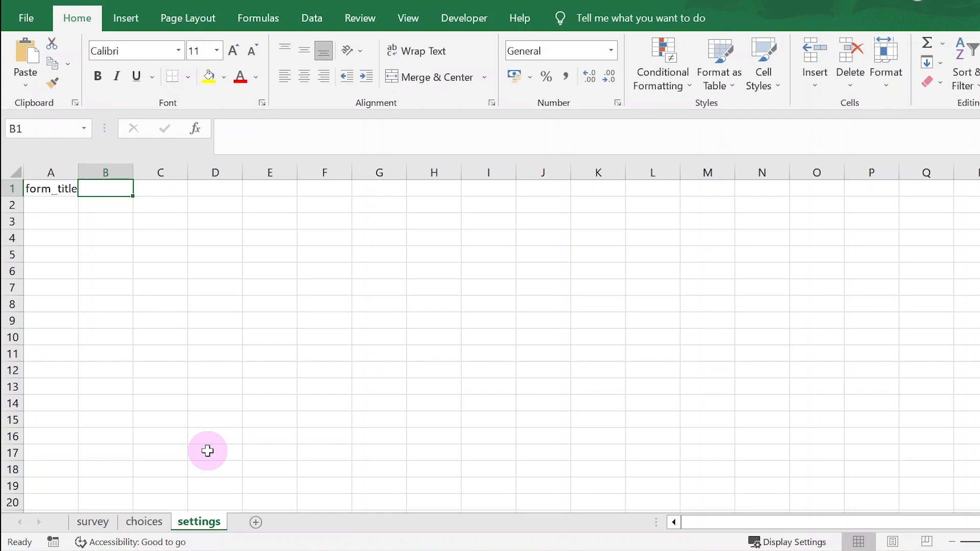
text(default_language)
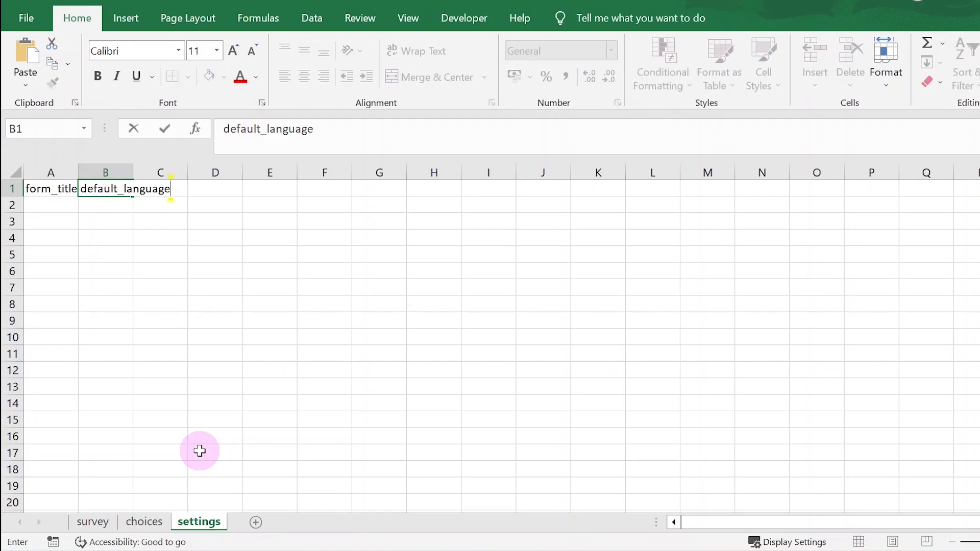
key(Return)
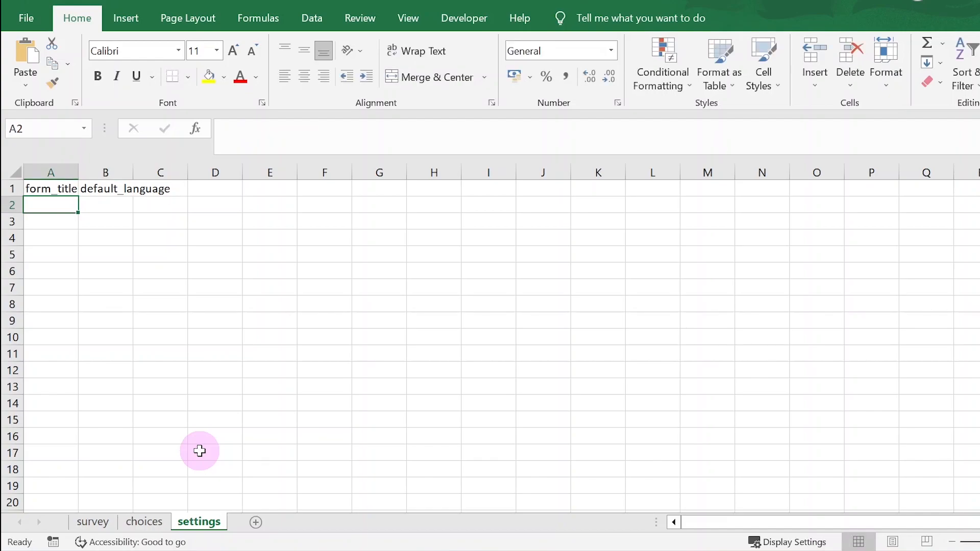
- Widen column D, the required column, on the survey sheet
click(106, 256)
click(92, 522)
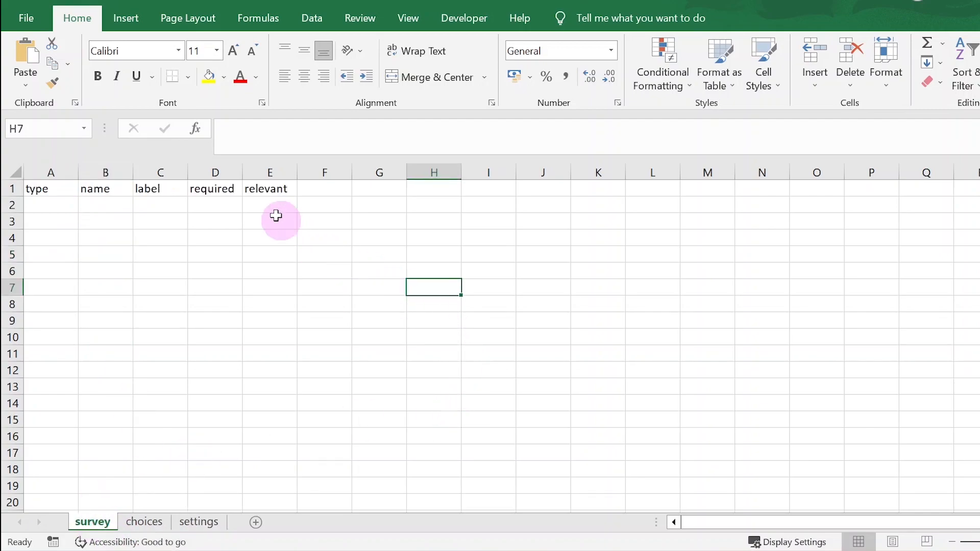
drag(242, 173, 293, 172)
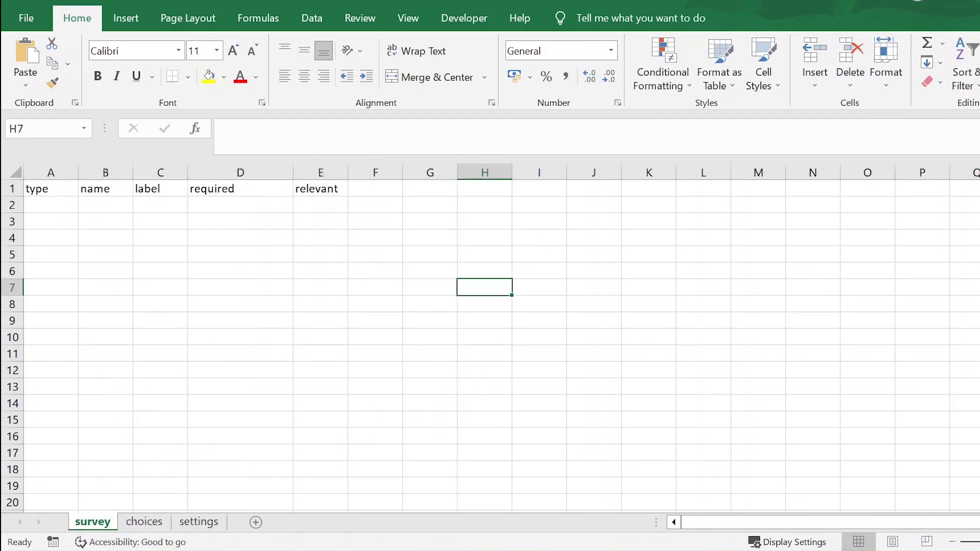
- Enter the question types start and end in cells A2 and A3 of the survey sheet
click(71, 208)
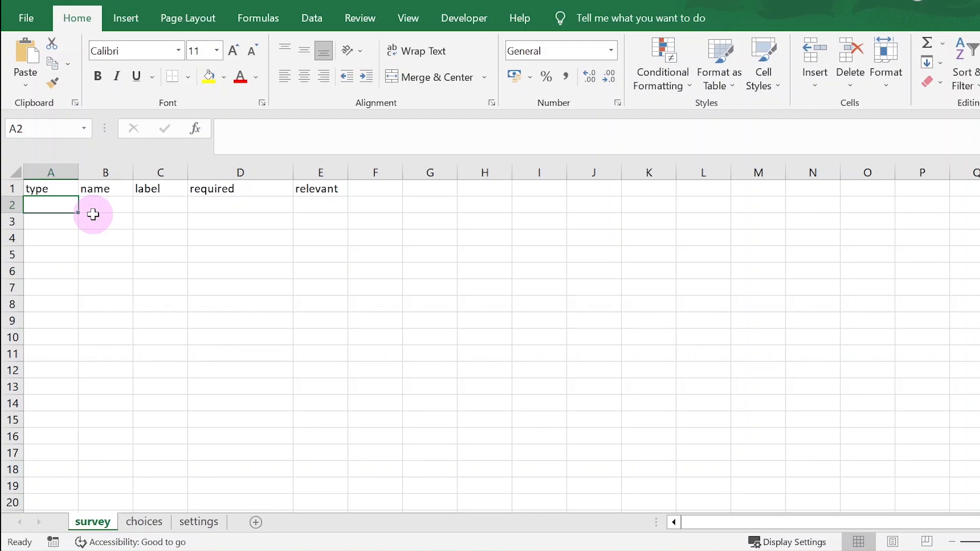
text(start)
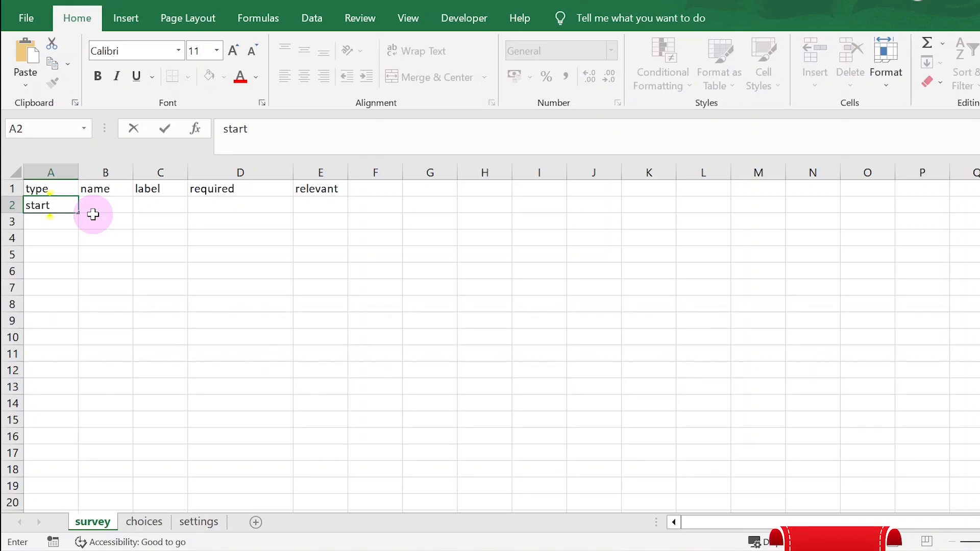
key(Return)
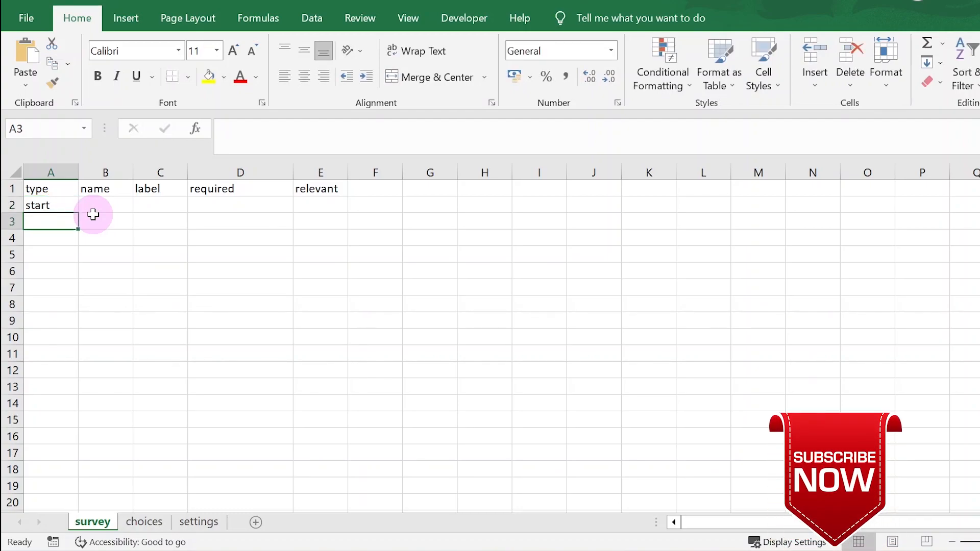
text(end)
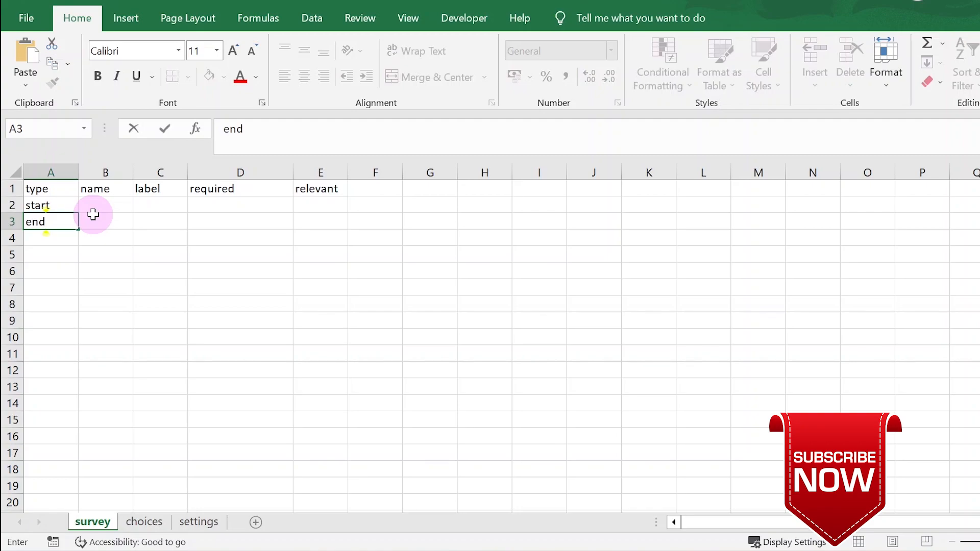
click(95, 221)
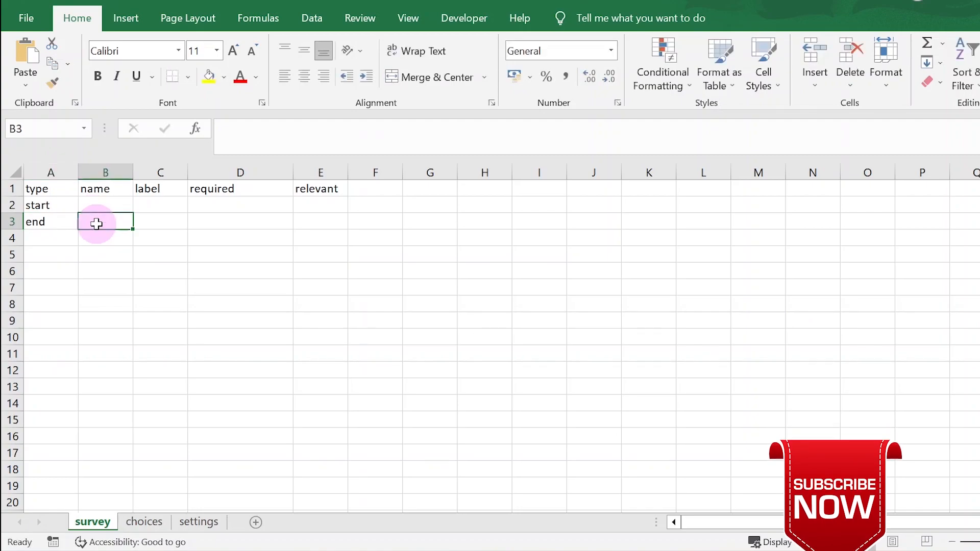
click(53, 220)
click(60, 202)
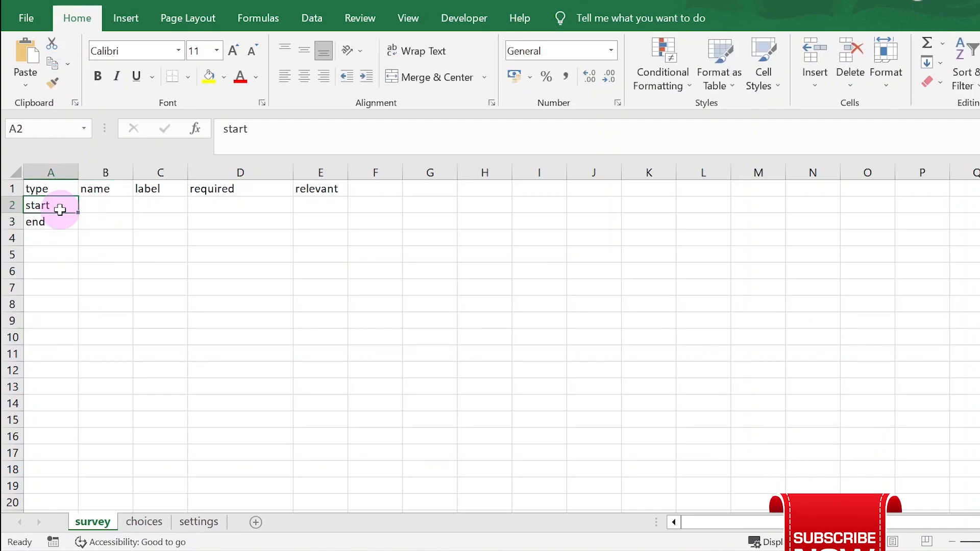
click(57, 219)
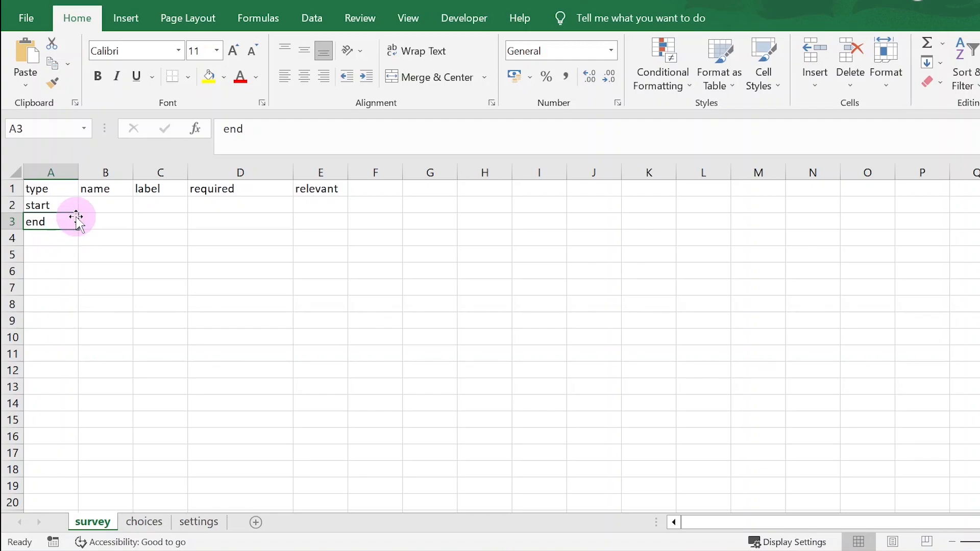
- Enter the names start and end in cells B2 and B3, matching their types
click(105, 203)
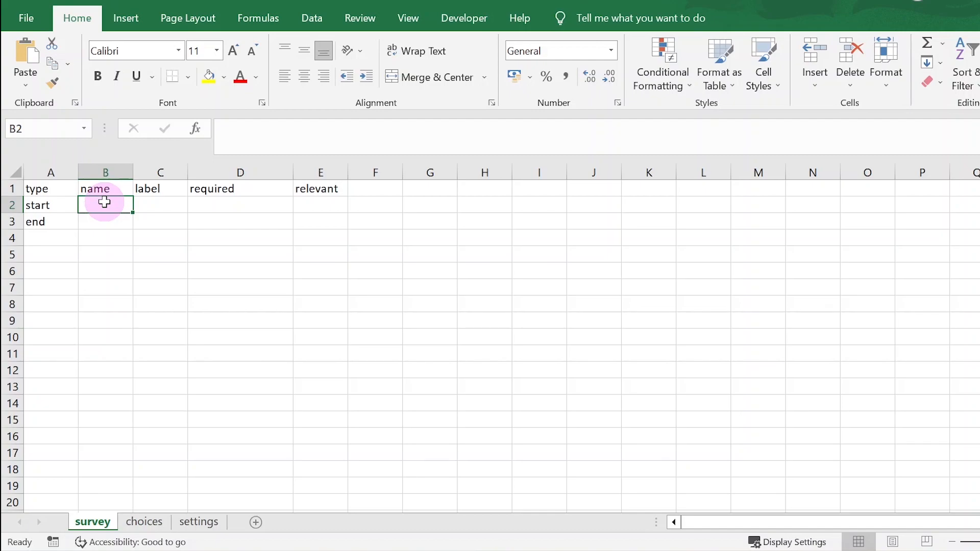
text(start)
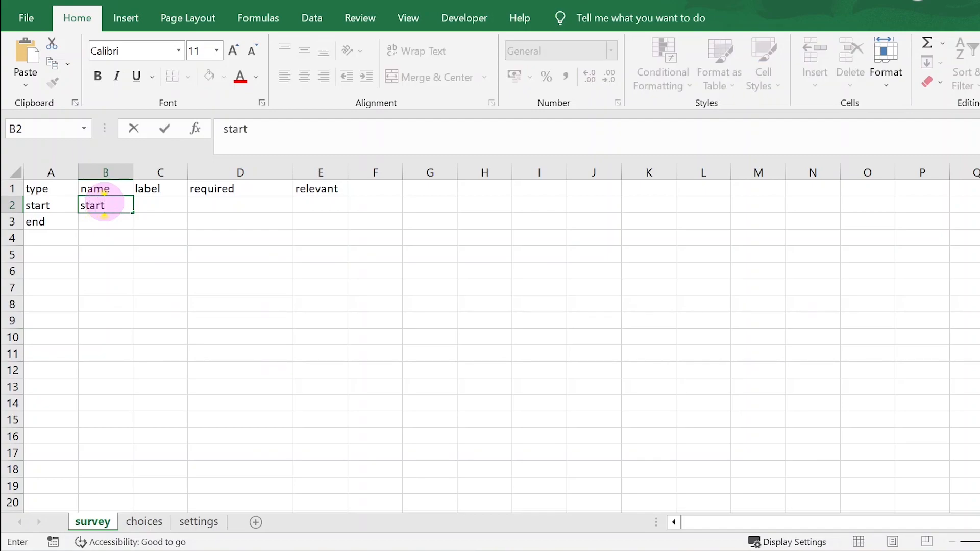
key(Return)
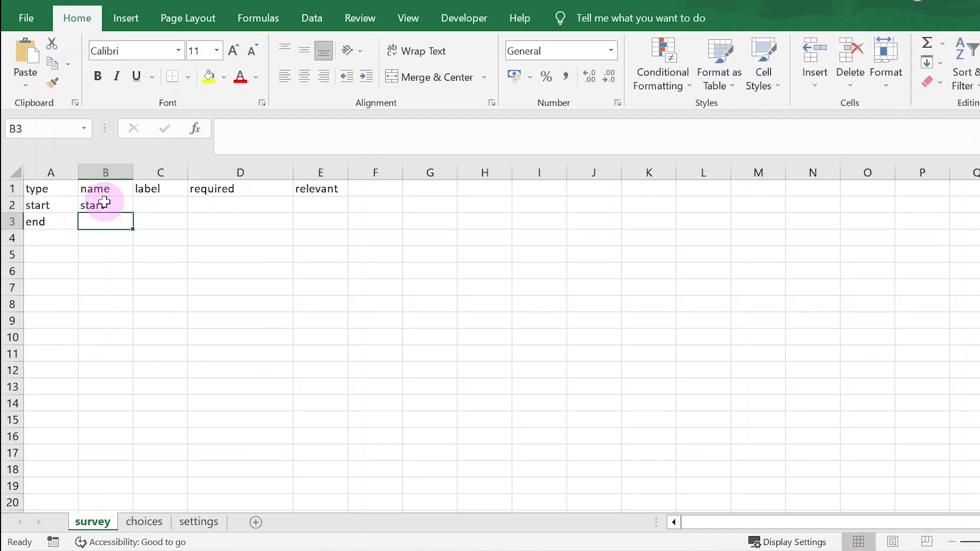
text(end)
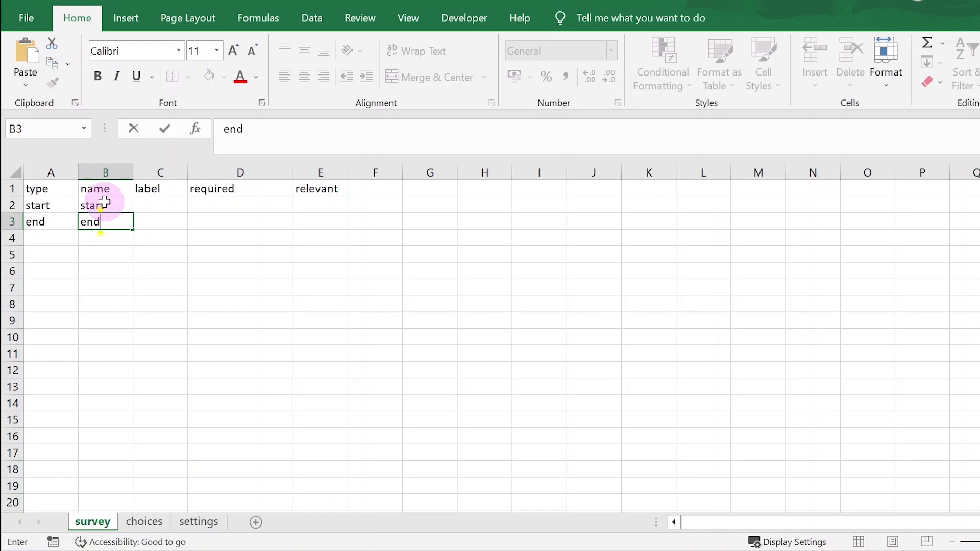
click(147, 240)
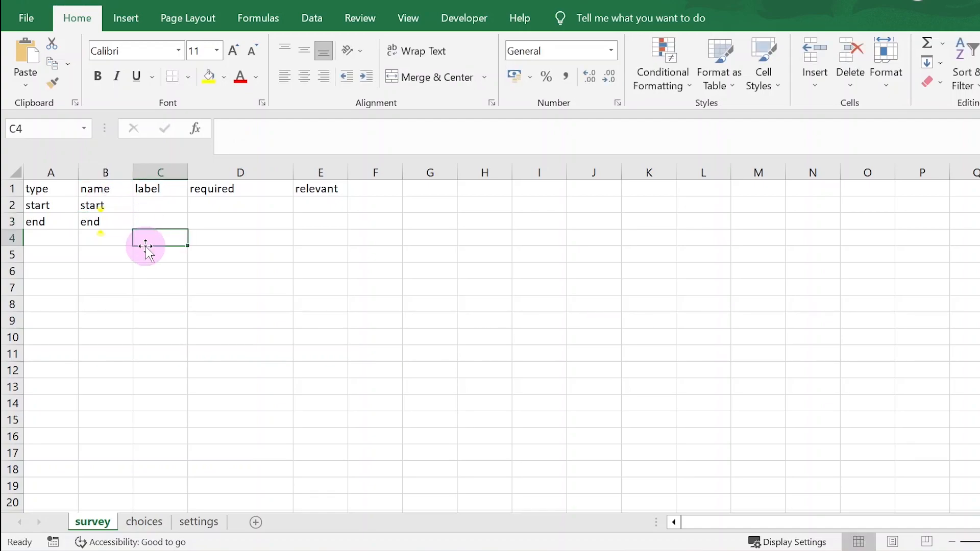
- Fill row 4 with the type text, the name datacollector and the label Data collector name
click(41, 237)
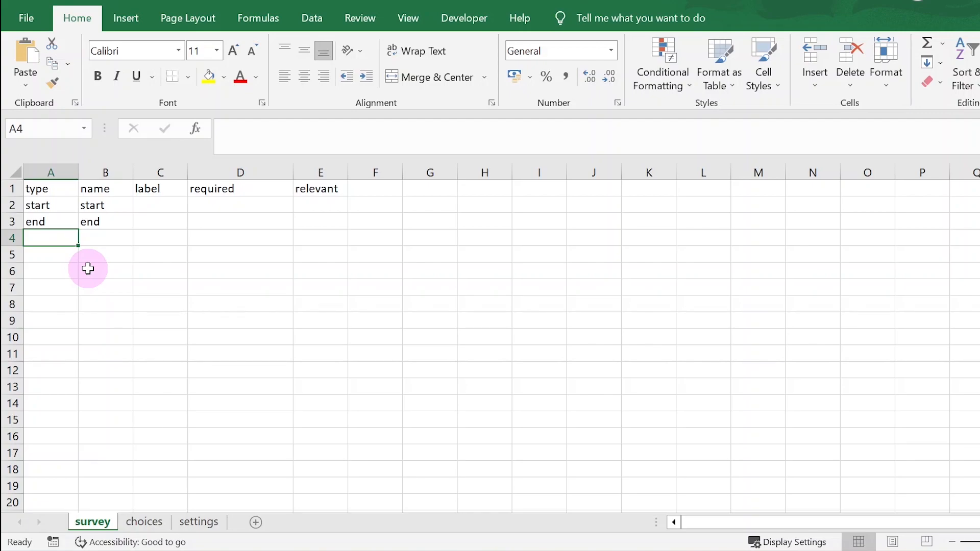
text(text)
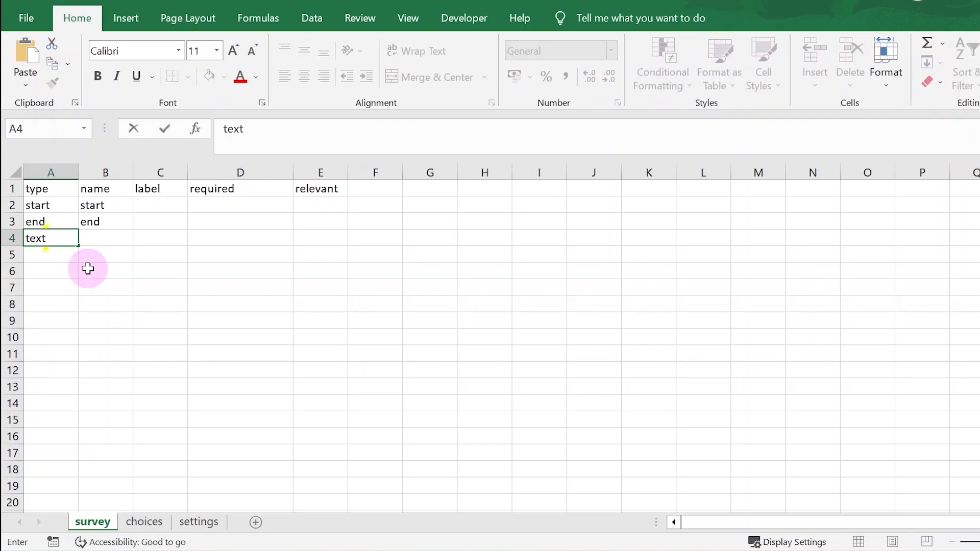
key(Tab)
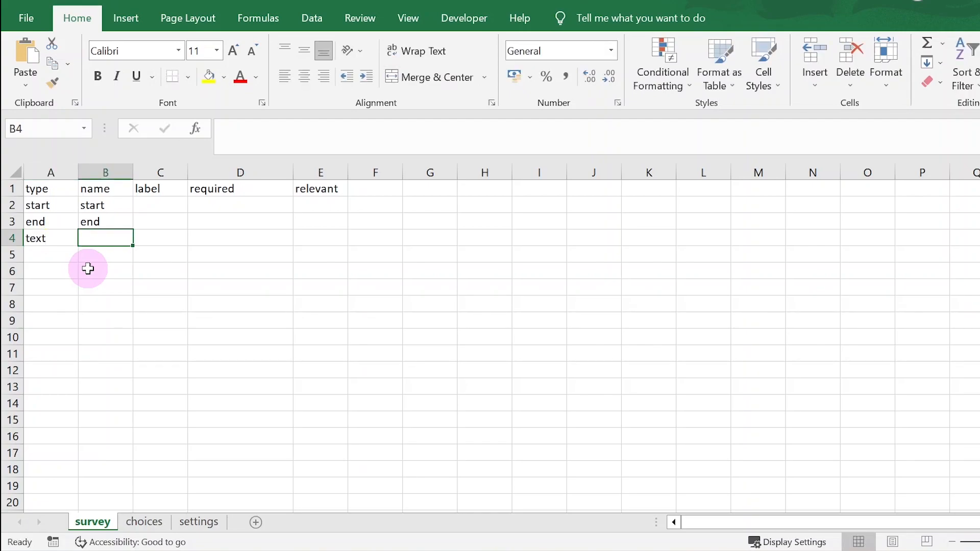
text(datacollector)
key(Tab)
text(Data colo)
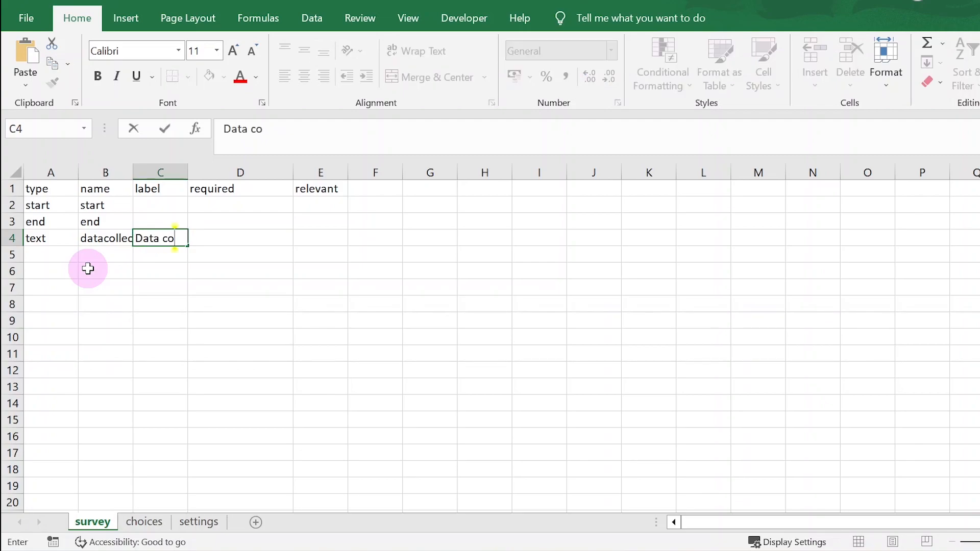
key(BackSpace)
key(BackSpace)
text(o)
key(BackSpace)
text(llector name)
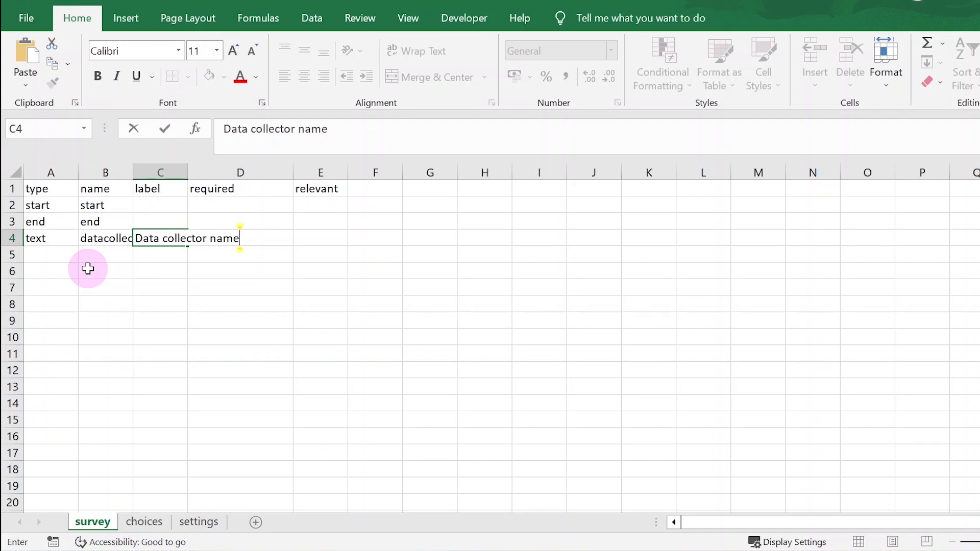
key(Return)
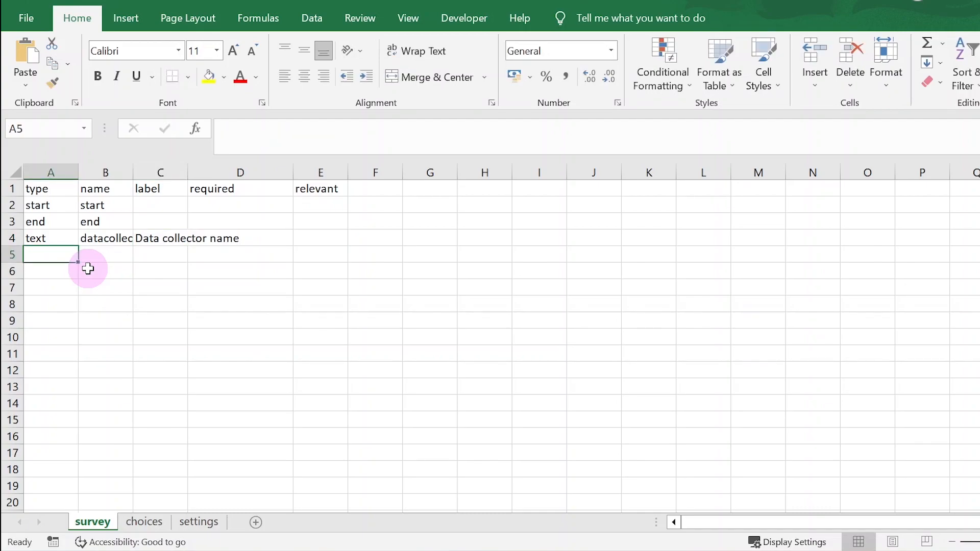
- Begin row 5 with the type text, the name interviewee and the label text Name of
text(text)
key(Tab)
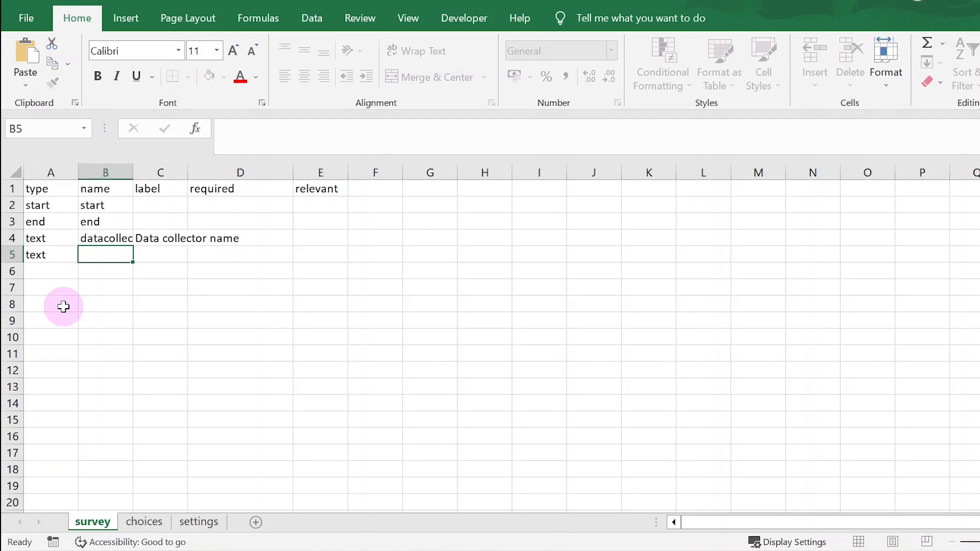
text(interviewee)
key(Tab)
text(Name of)
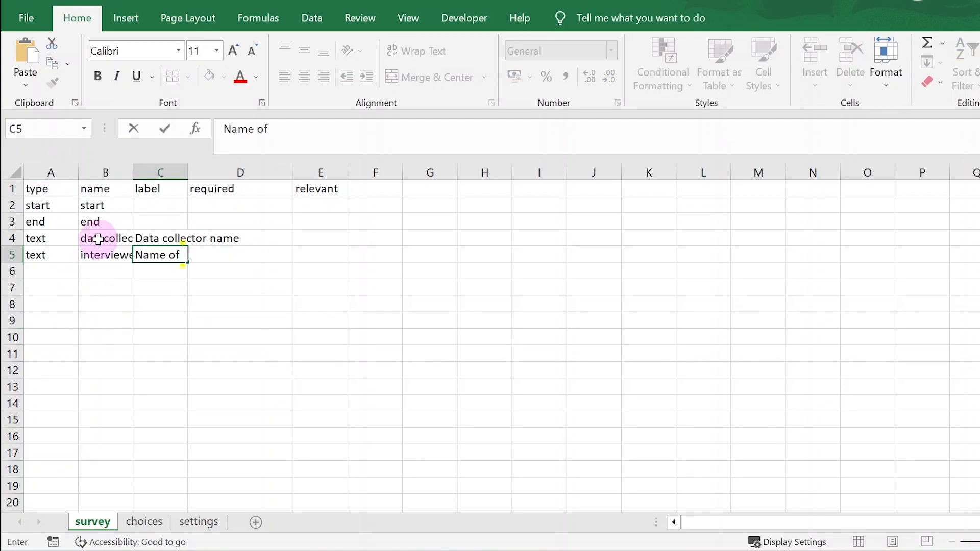
- Change the name in B5 to bnf and complete the label in C5 as Name of Beneficiary
click(84, 255)
text(bnf)
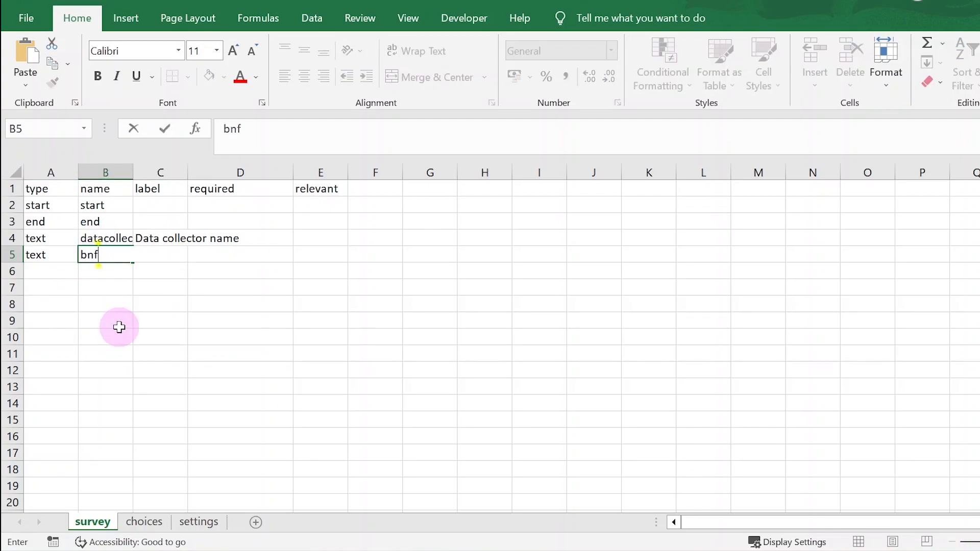
click(119, 328)
click(160, 255)
click(324, 131)
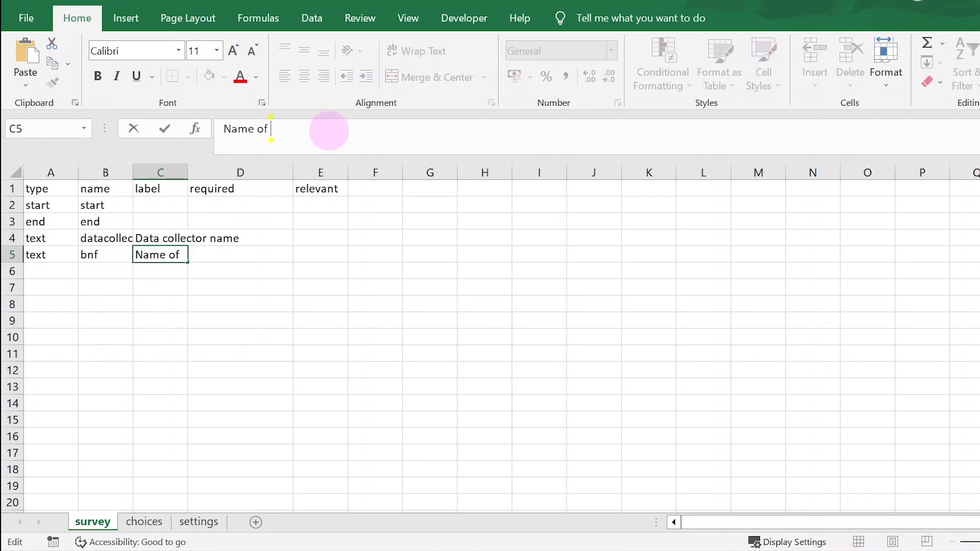
text(Beneficiary)
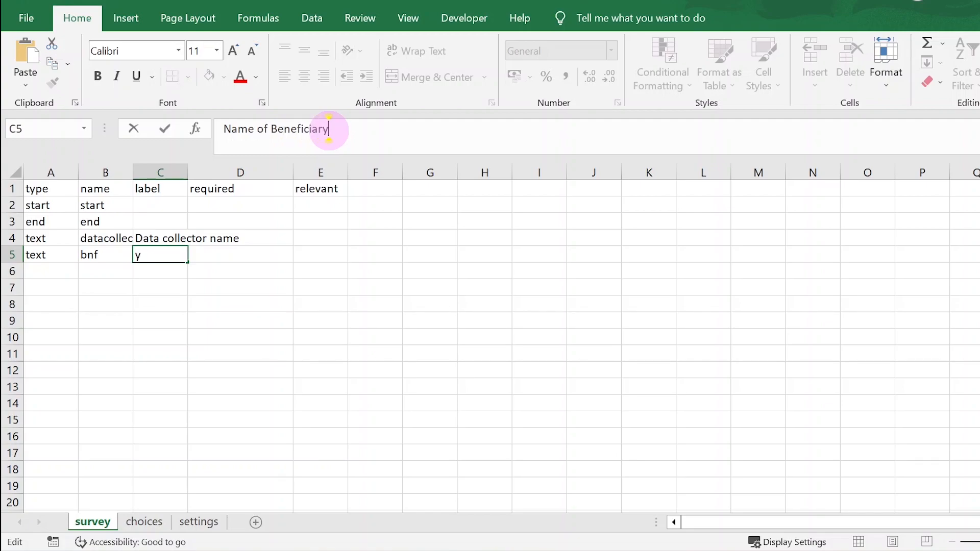
click(321, 303)
click(172, 255)
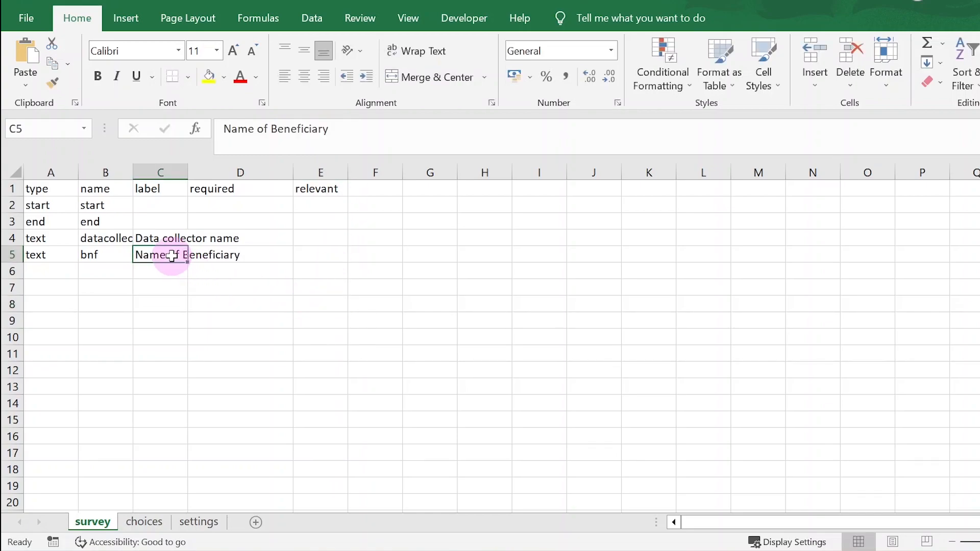
- Enter the label Age of Beneficiary in cell C6 of the survey sheet
click(60, 270)
click(156, 268)
click(115, 267)
click(135, 271)
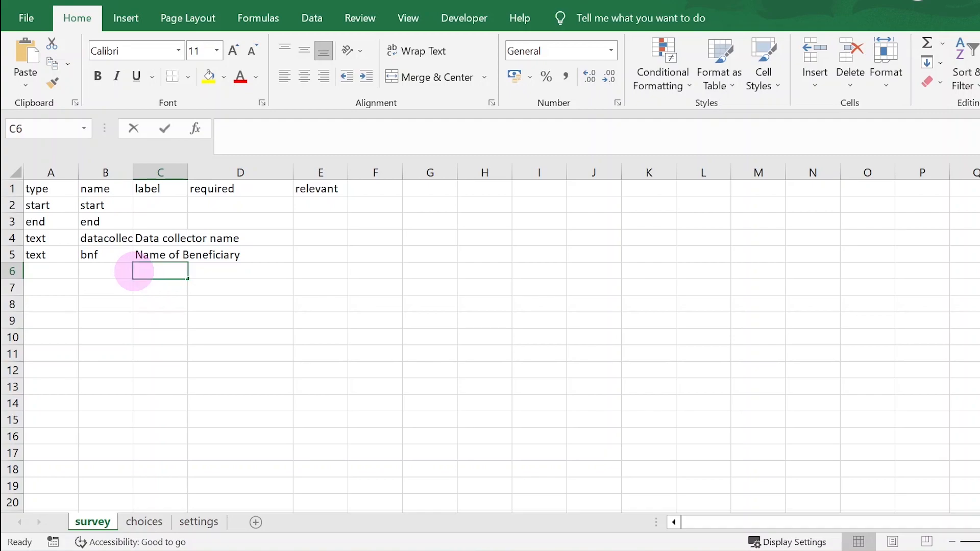
text(Age of Beneficiary)
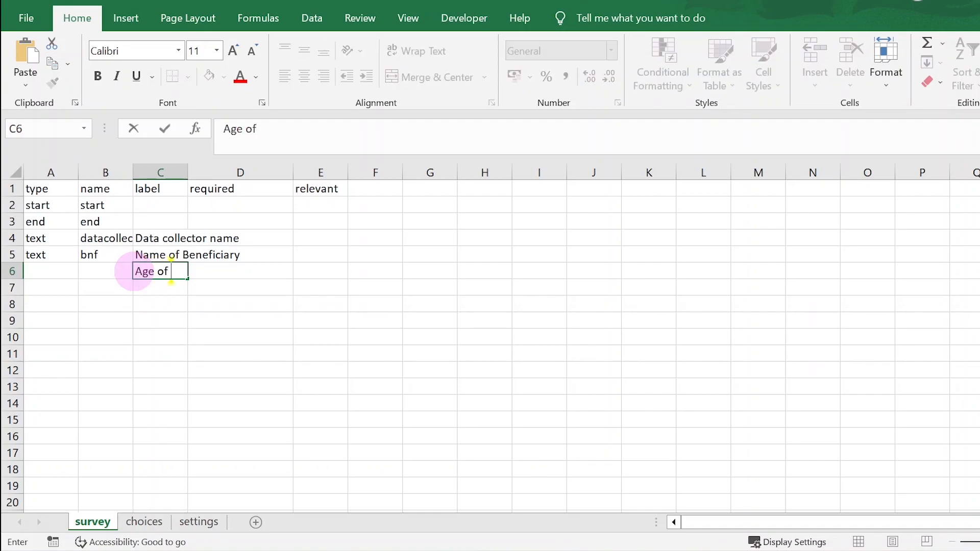
key(Return)
- Give the Age of Beneficiary question in row 6 the type integer and the name age
click(136, 271)
click(63, 272)
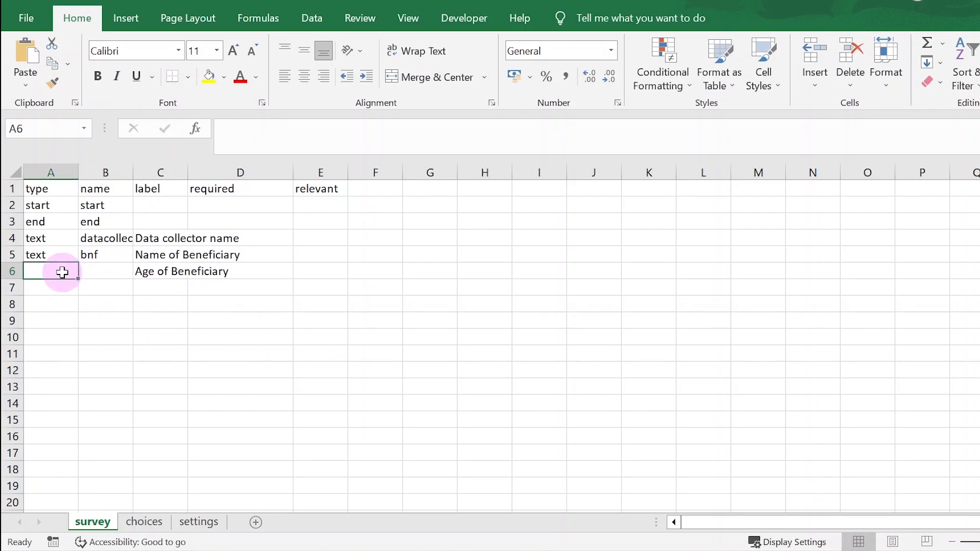
text(integer)
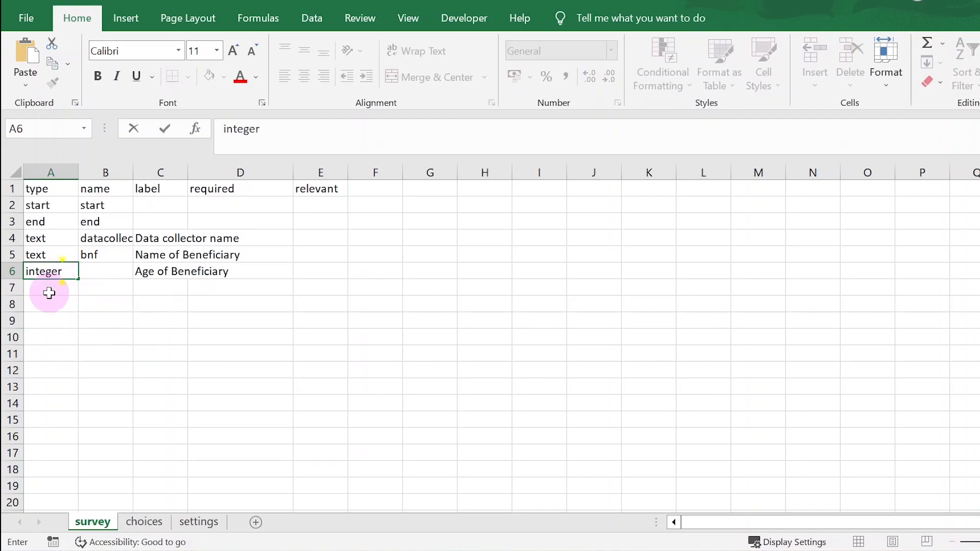
key(Return)
click(106, 275)
text(age)
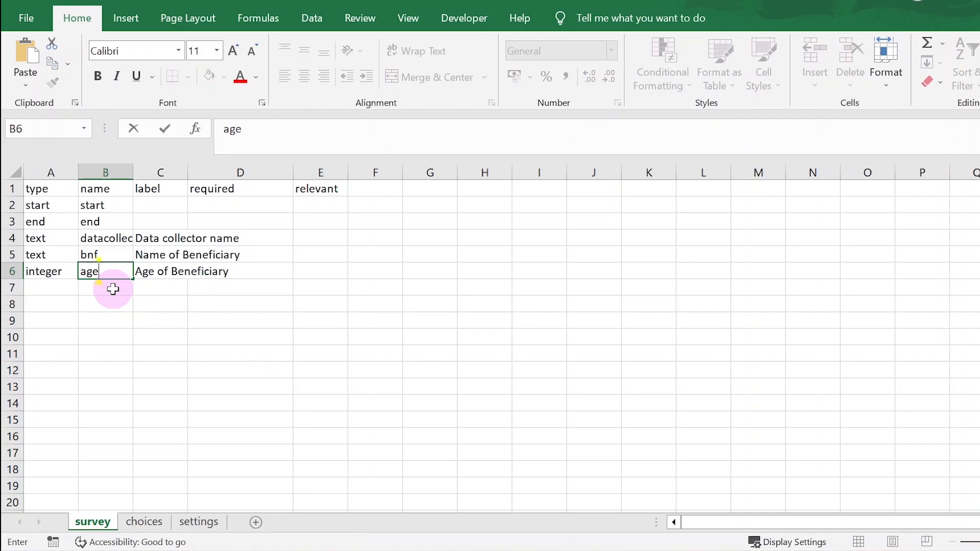
- Widen the label column to fit its text and enter yes in D4 to make the data collector name required
click(174, 276)
drag(188, 172, 264, 178)
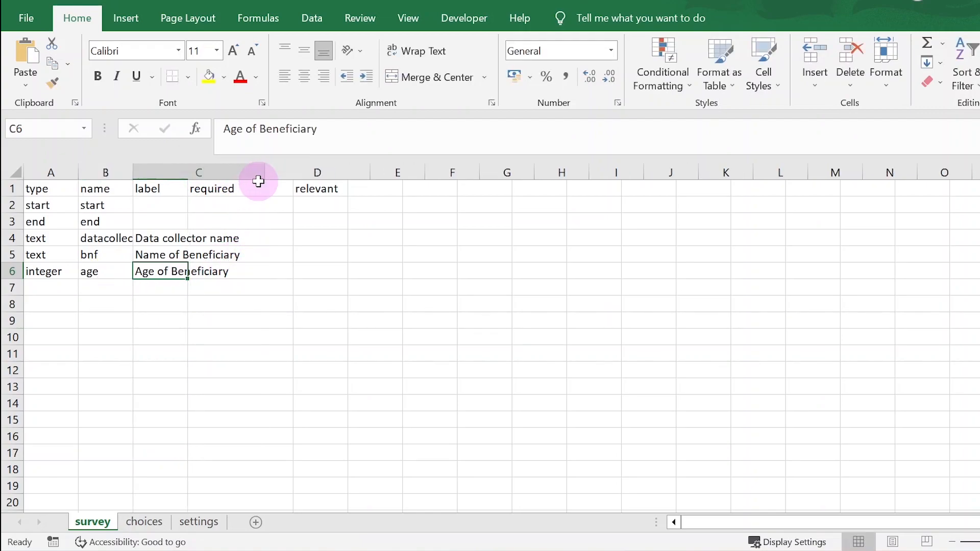
click(293, 239)
text(yes)
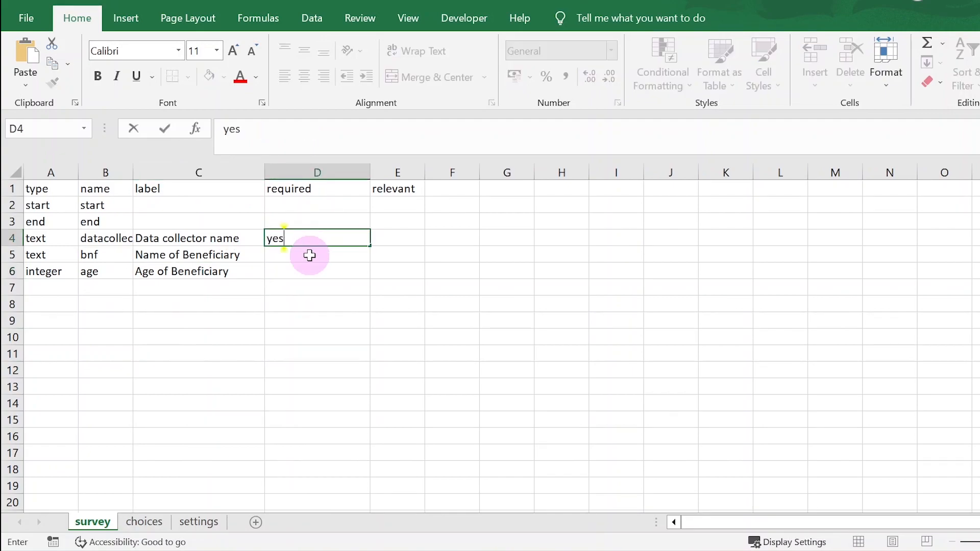
click(310, 255)
click(308, 239)
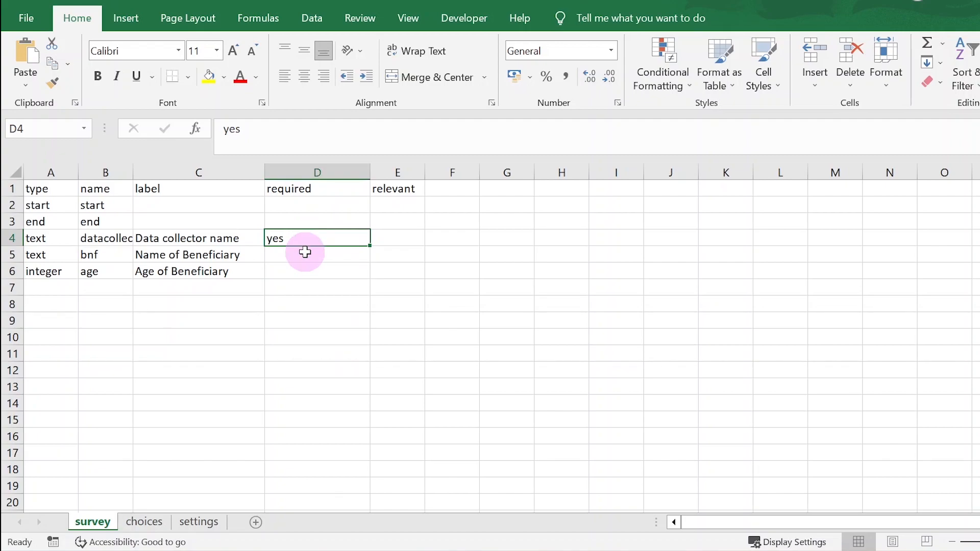
- Enter no as the required value for the Name of Beneficiary question in D5
click(305, 252)
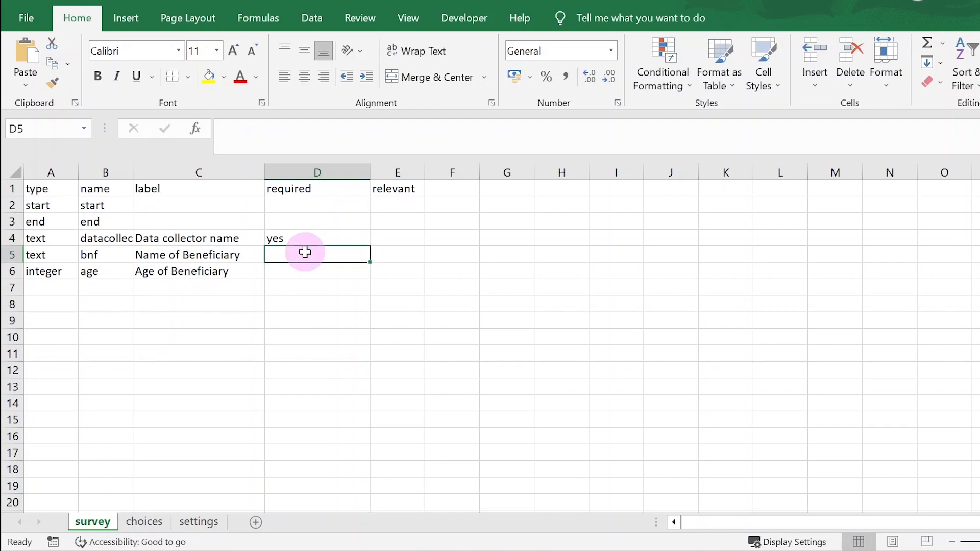
text(no)
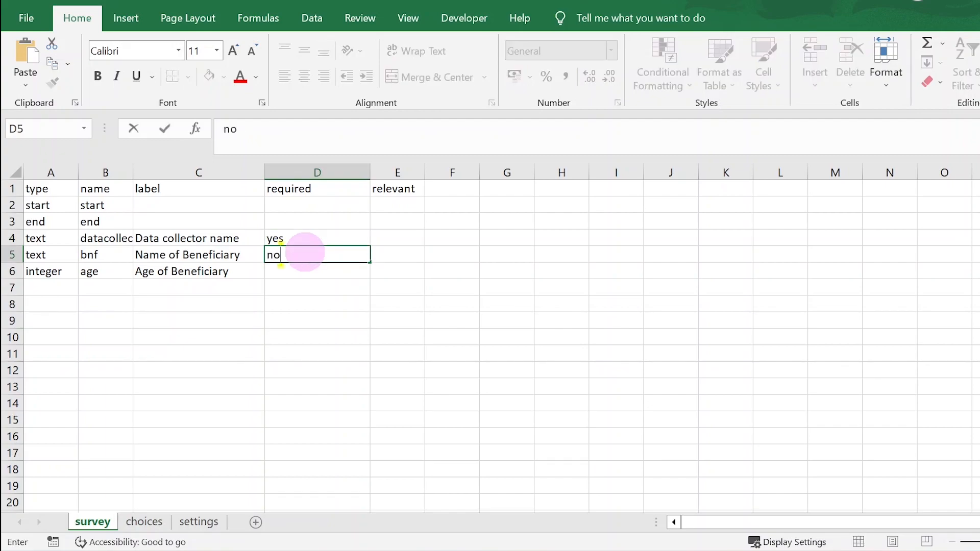
click(300, 267)
- Set the required value to yes for the Name of Beneficiary and Age of Beneficiary questions in D5 and D6
click(301, 258)
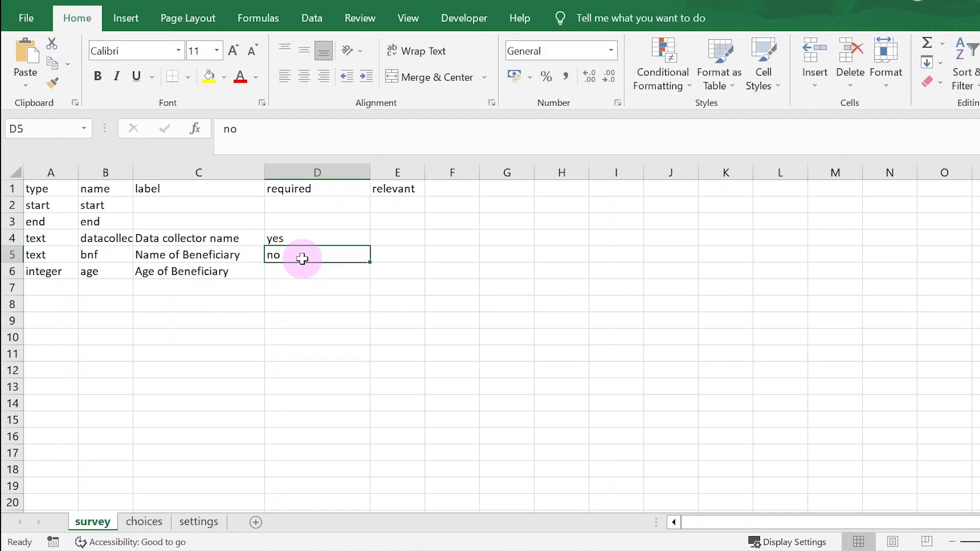
text(yes)
key(Return)
text(yes)
key(Return)
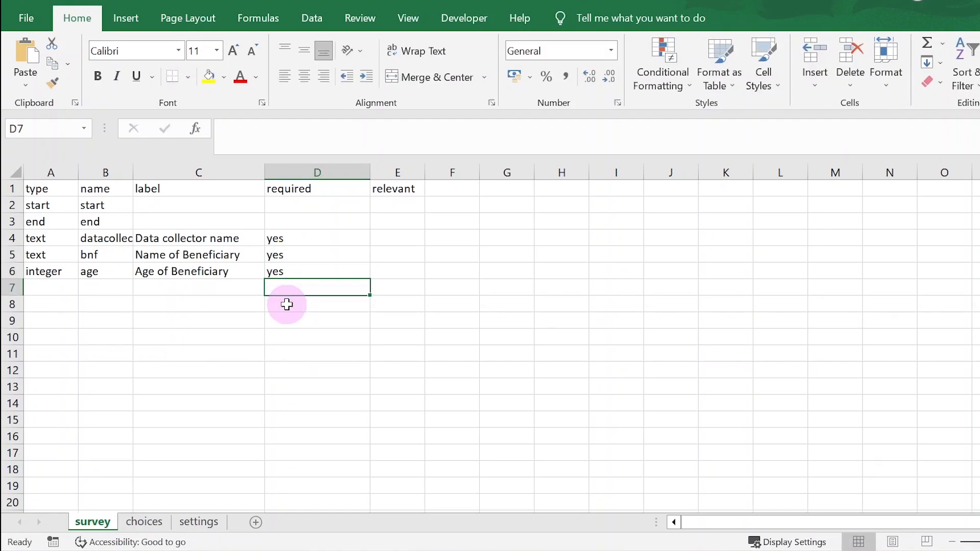
- Change the type of the Data collector name question in A4 to select_one
click(144, 522)
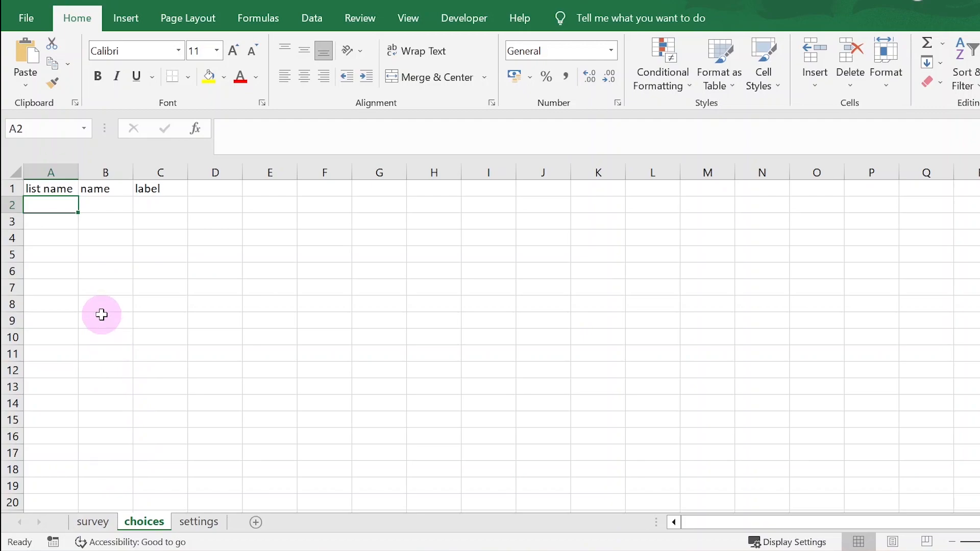
click(92, 522)
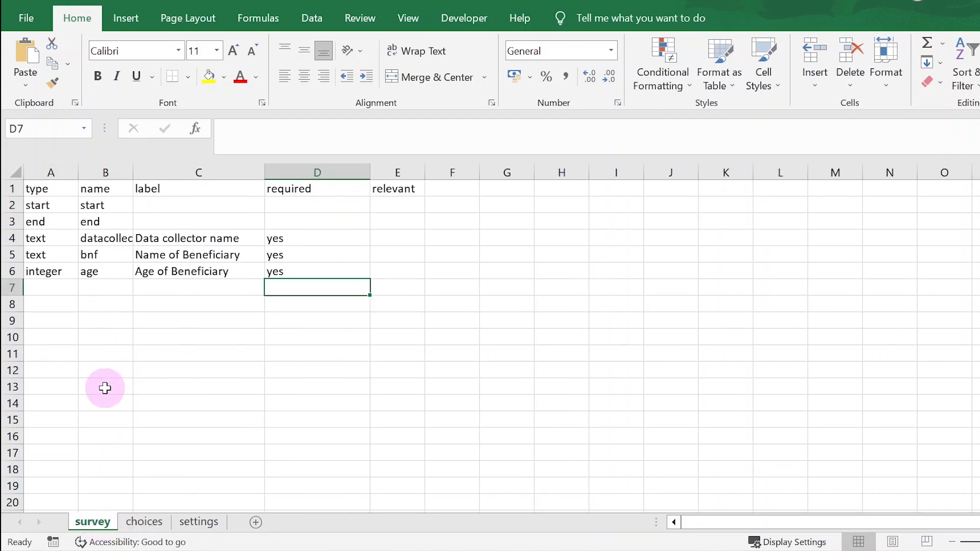
click(64, 238)
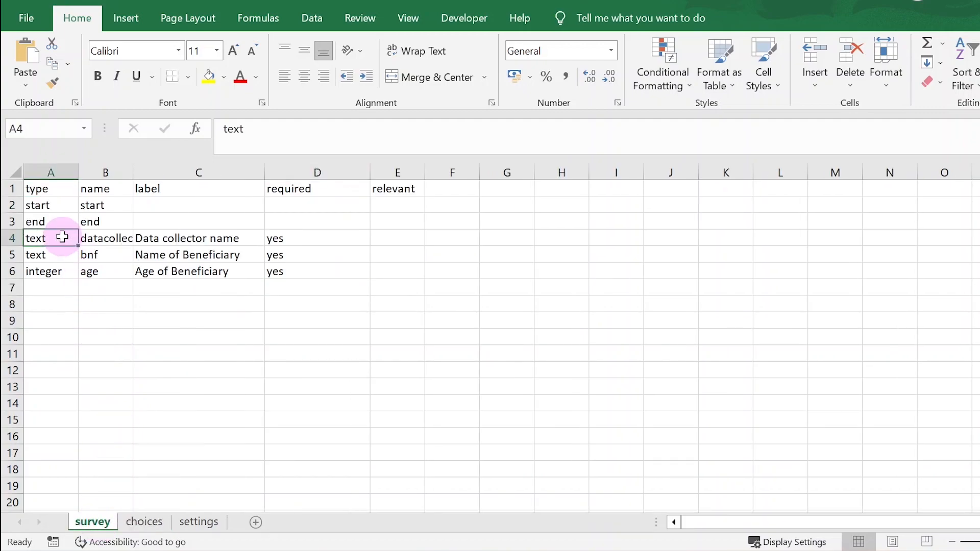
text(select)
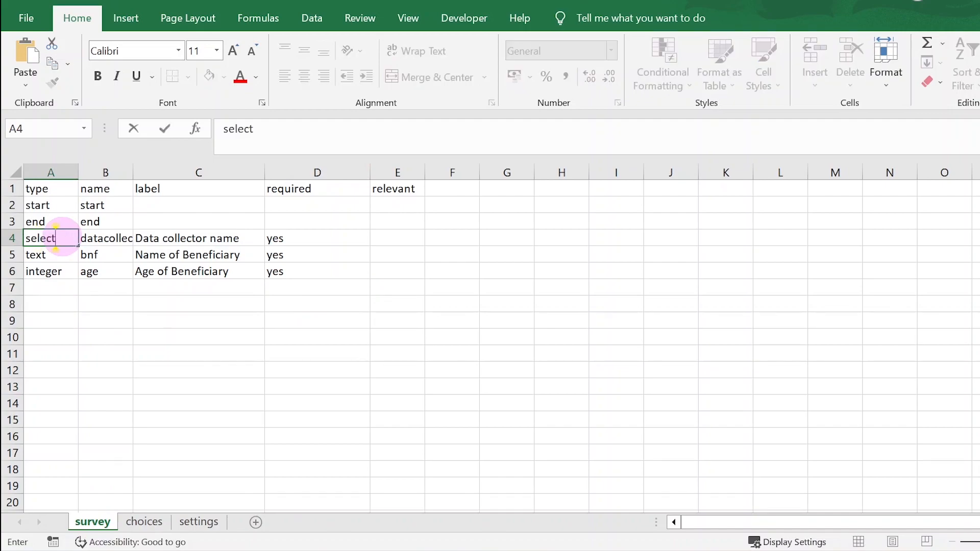
text(_one)
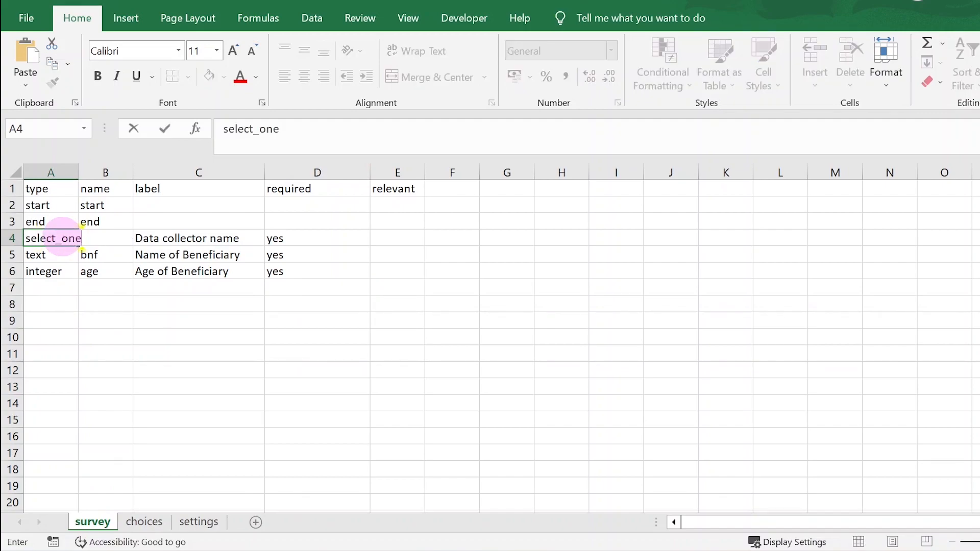
click(84, 314)
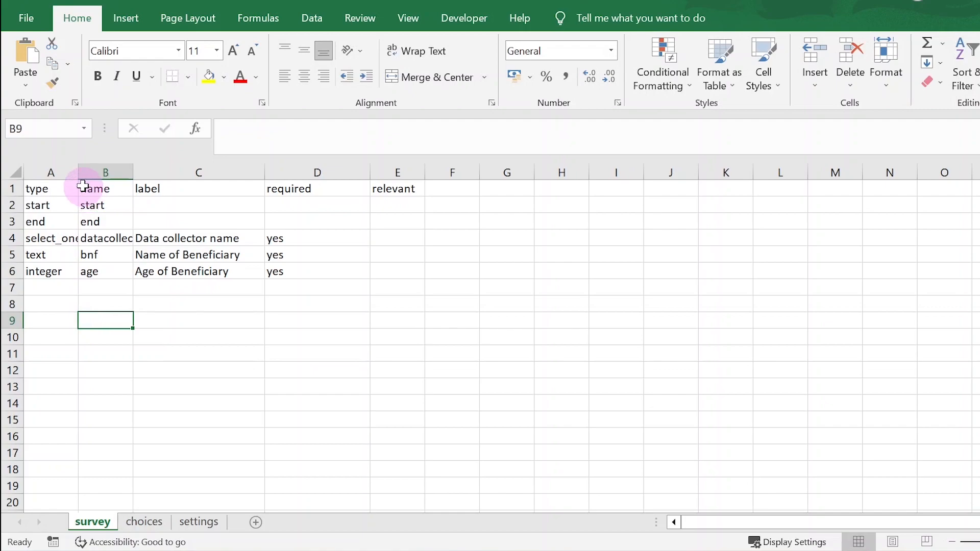
- Widen the type column and extend the A4 entry to select_one datacollector
drag(79, 173, 128, 173)
click(92, 236)
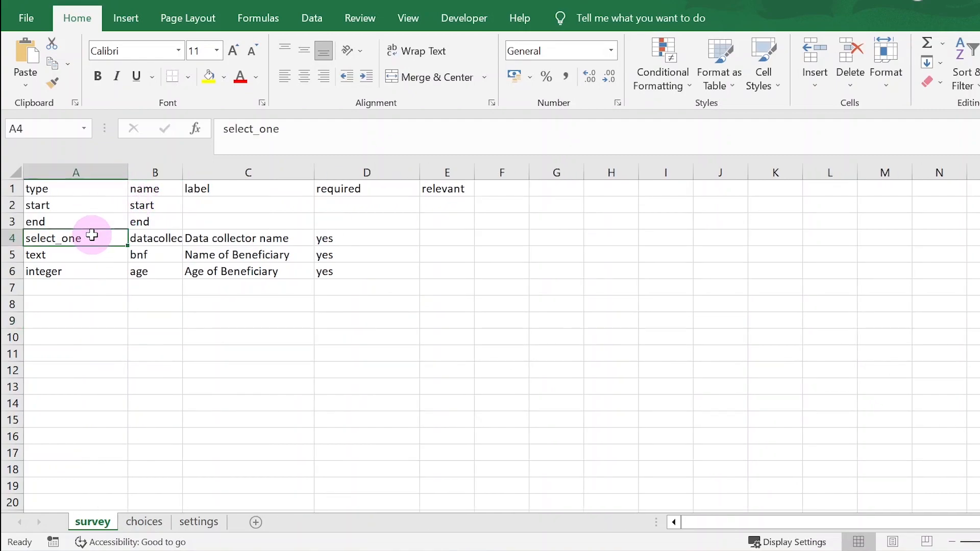
double_click(92, 236)
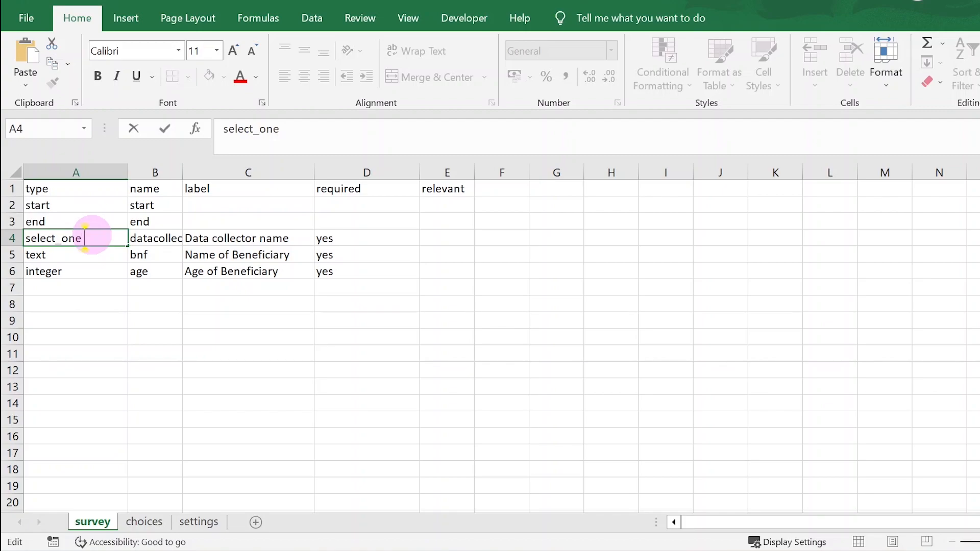
text(datacollector)
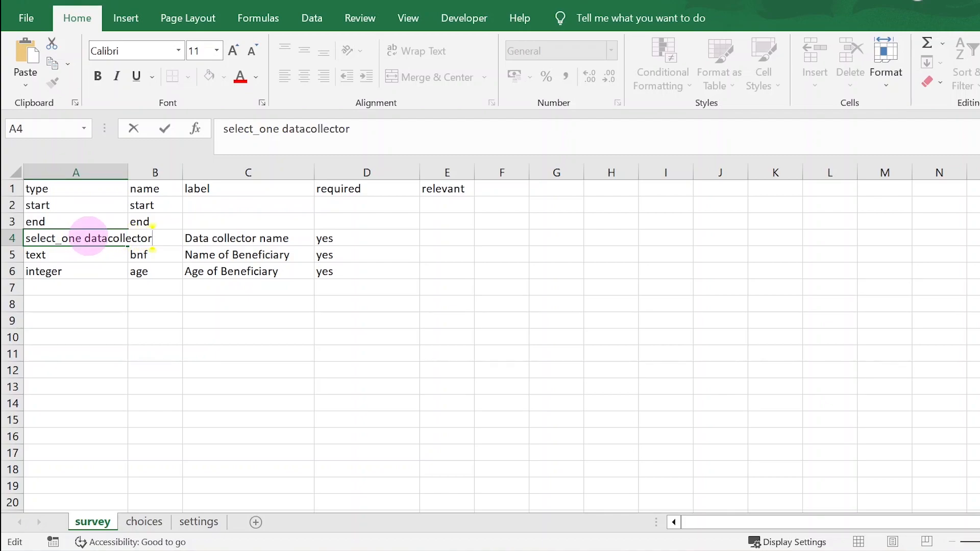
- Copy datacollector from A4 into A2 of the choices sheet, widening the list name column and filling the entry down to A7
double_click(88, 238)
key(ctrl+c)
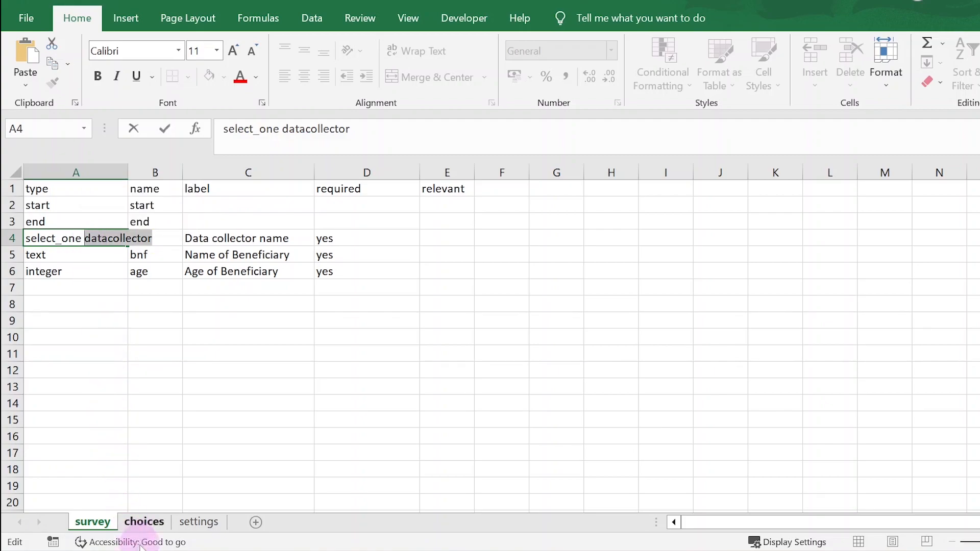
click(143, 521)
click(65, 205)
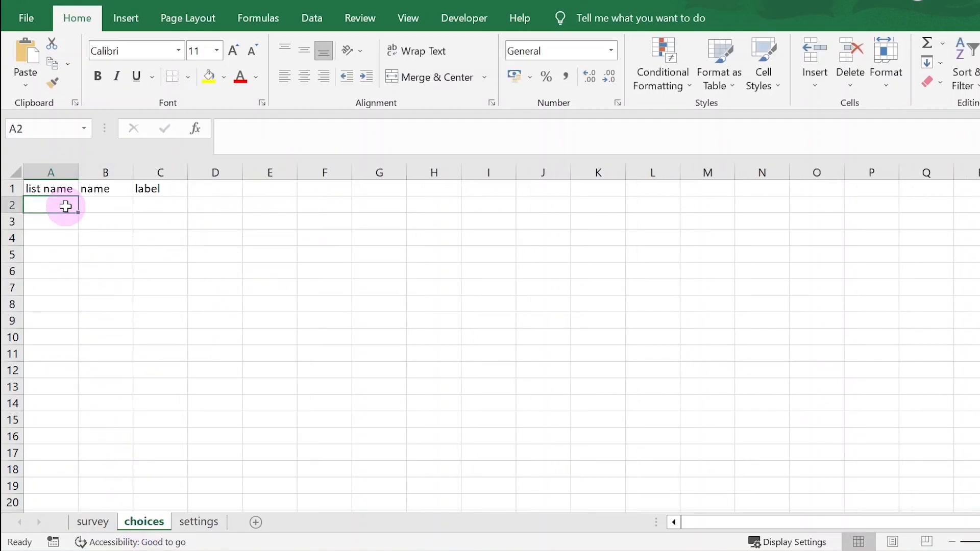
key(ctrl+v)
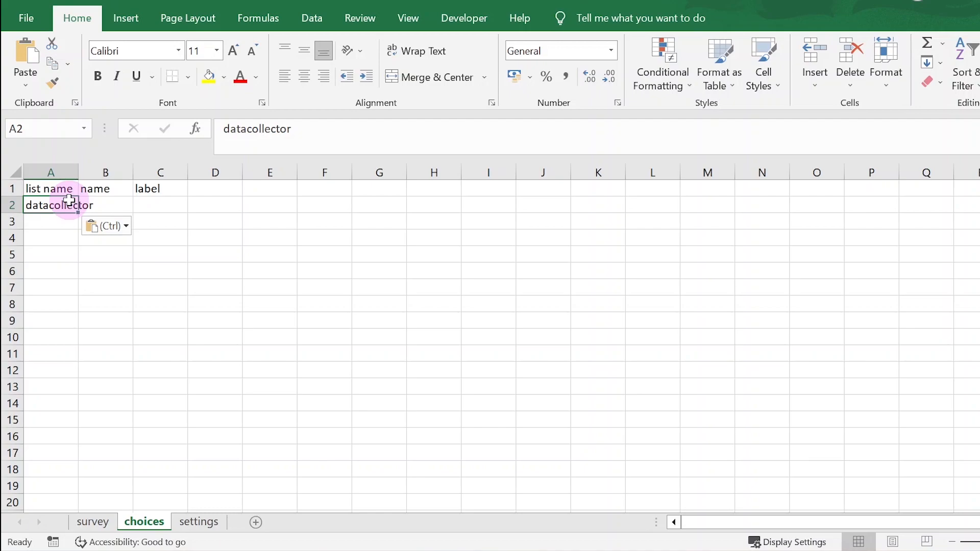
drag(79, 172, 111, 173)
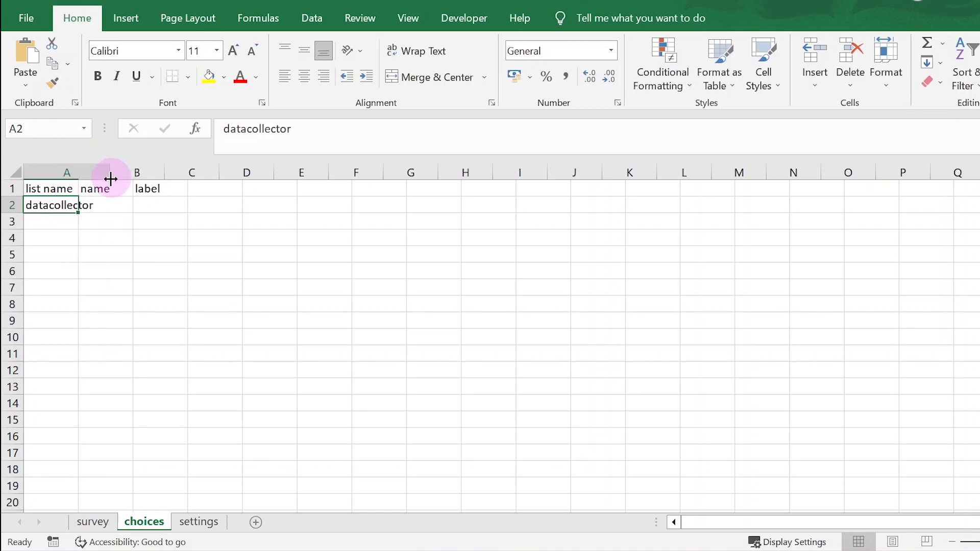
drag(109, 211, 110, 287)
- Enter the choice labels A, B, C and D in cells C2 to C5 of the choices sheet
click(174, 207)
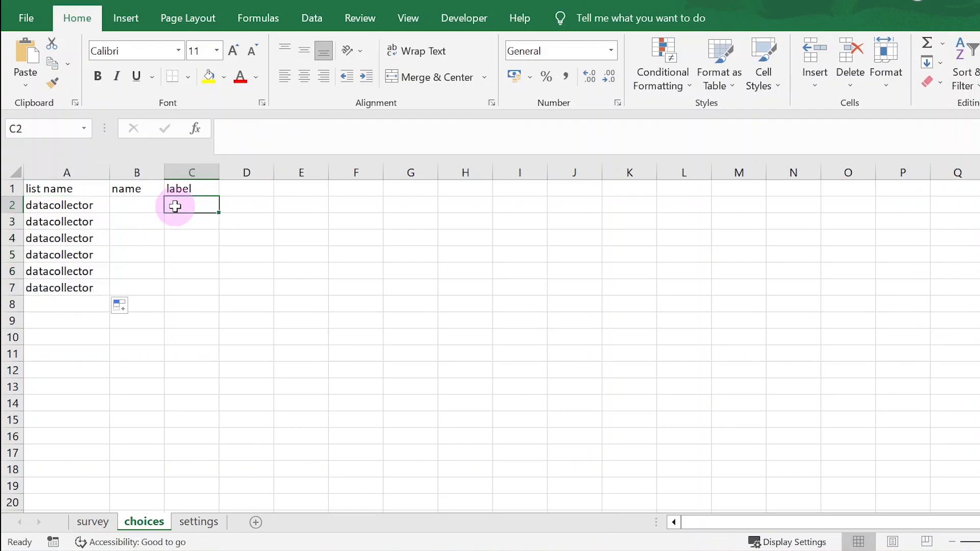
text(A)
key(Return)
text(B)
key(Return)
text(C)
key(Return)
text(D)
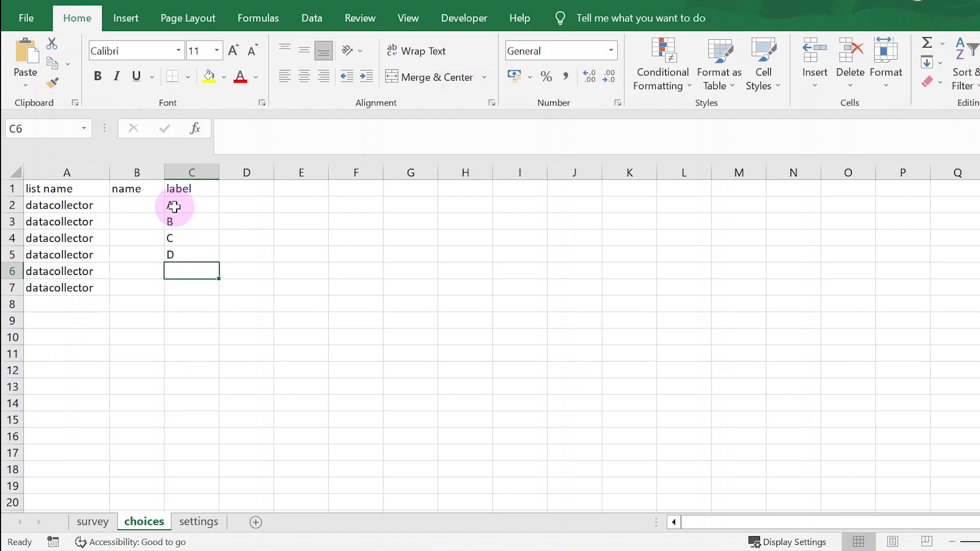
- Enter the matching choice names a, b, c and d in cells B2 to B5
double_click(149, 208)
text(a)
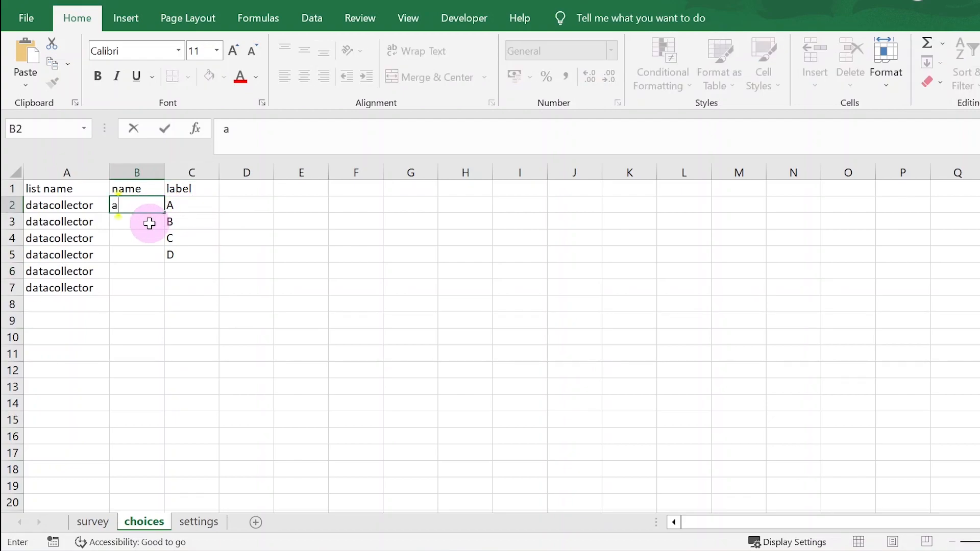
click(147, 221)
text(b)
click(142, 238)
text(c)
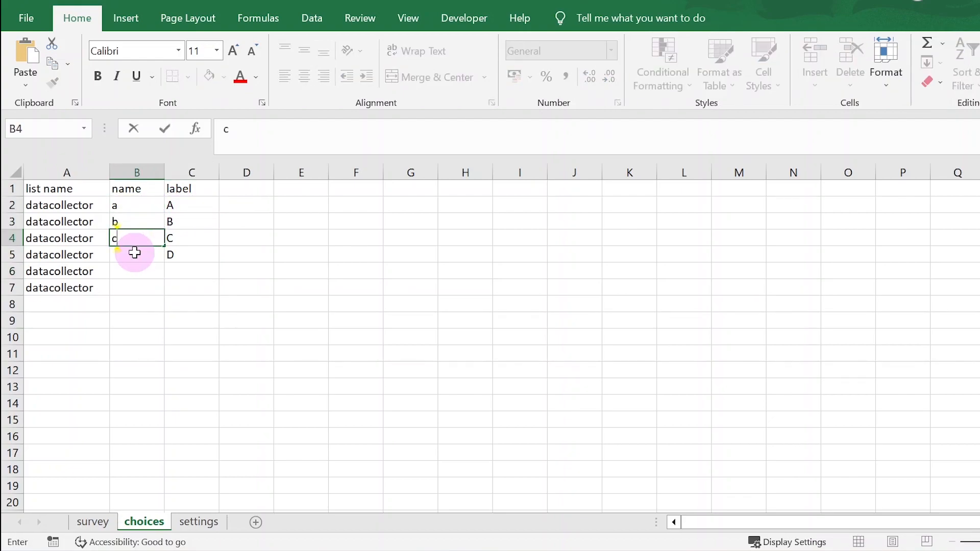
click(121, 255)
text(d)
- Clear the surplus datacollector entries below row 5 in the list name column
drag(83, 271, 78, 312)
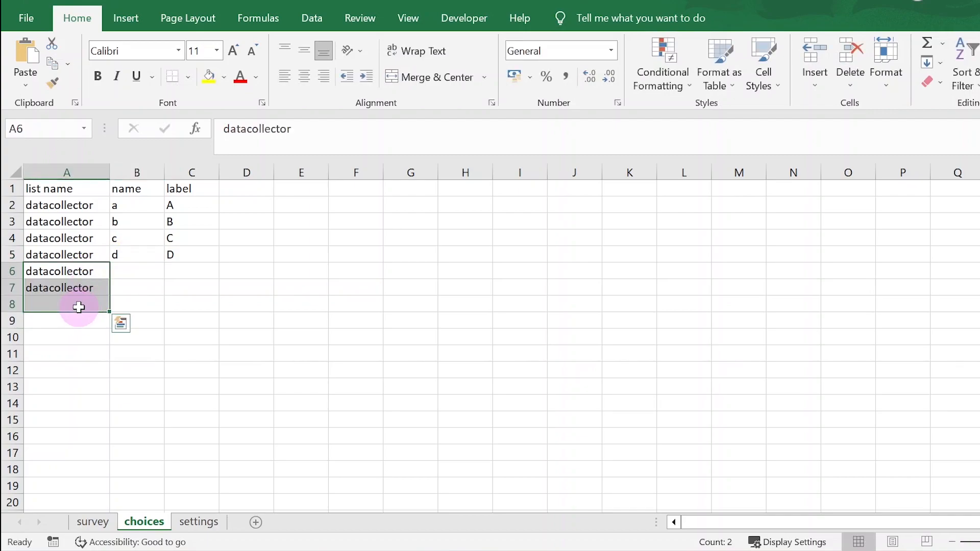
key(Delete)
click(125, 389)
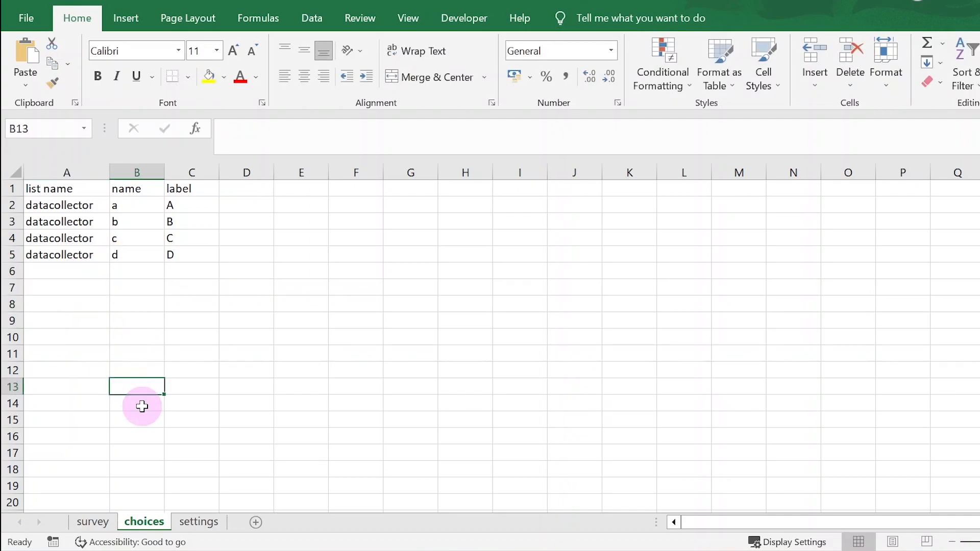
- Review how the question type in A4 of the survey sheet relates to the labels listed in the choices sheet
click(93, 521)
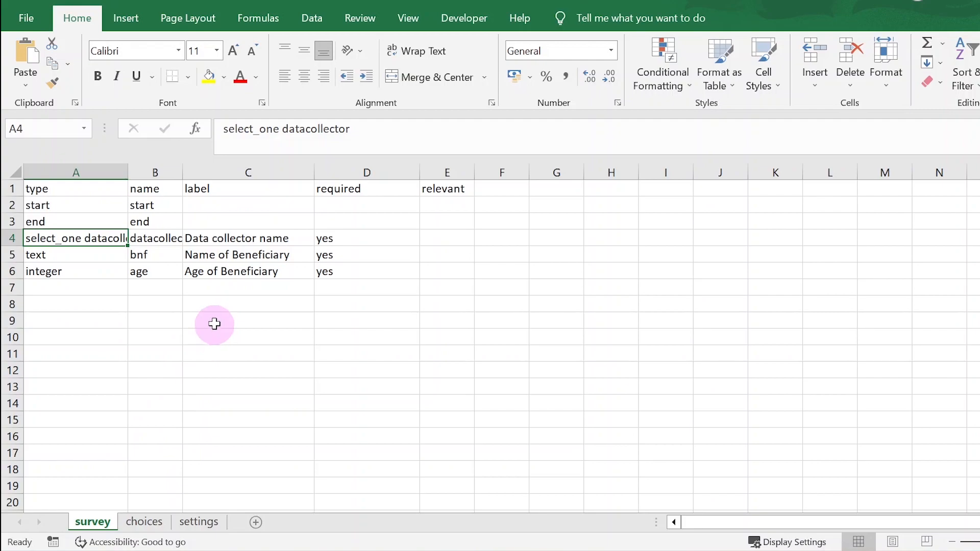
click(212, 322)
click(84, 238)
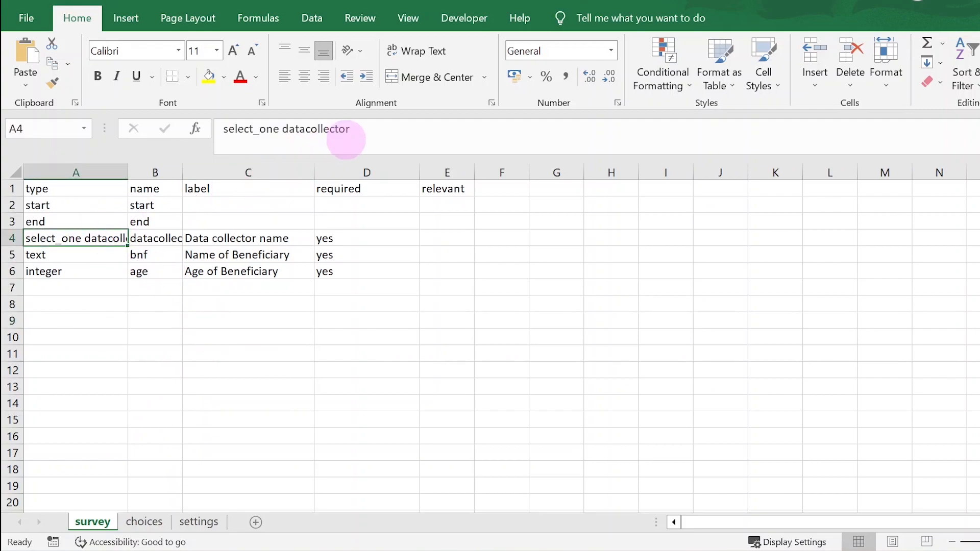
click(144, 521)
drag(197, 203, 188, 275)
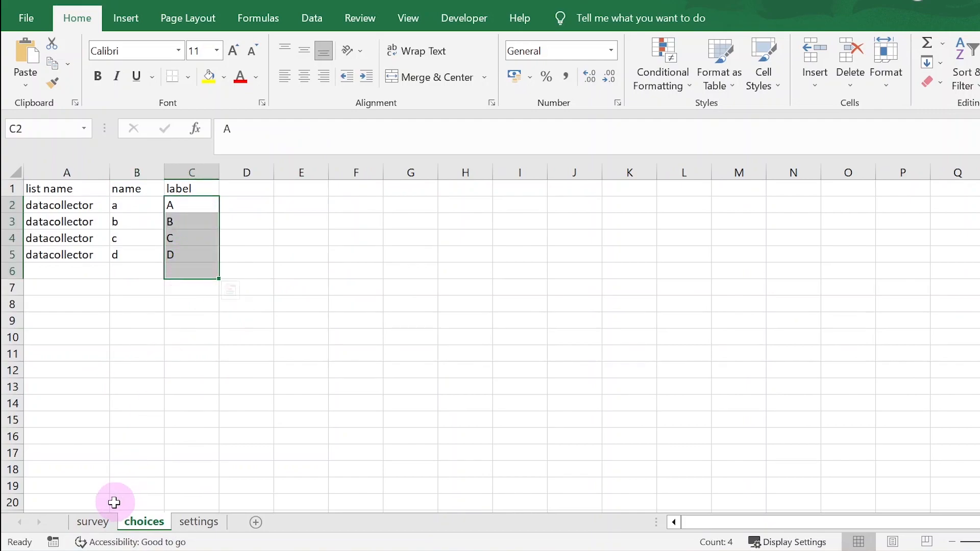
click(94, 526)
click(416, 372)
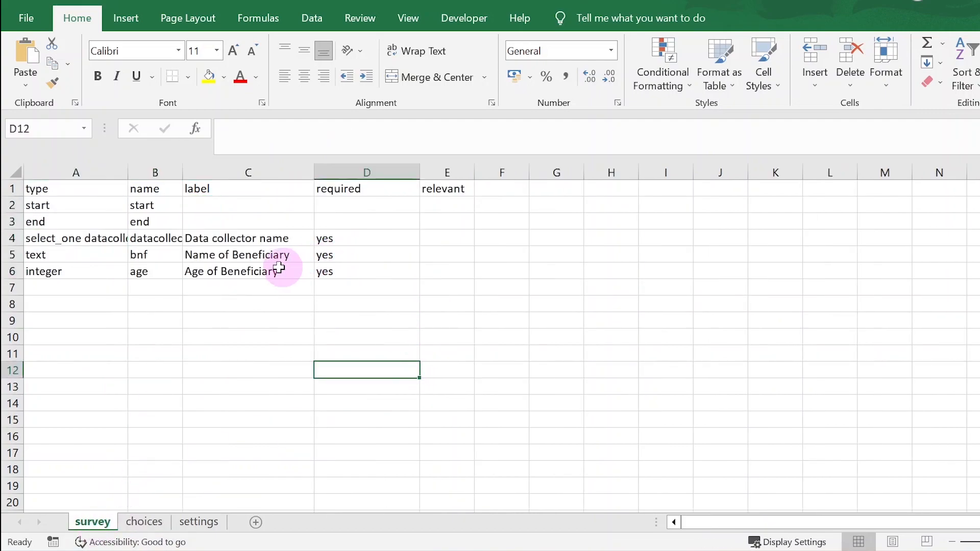
- Widen column A of the survey sheet to fit the full question types
drag(128, 174, 192, 174)
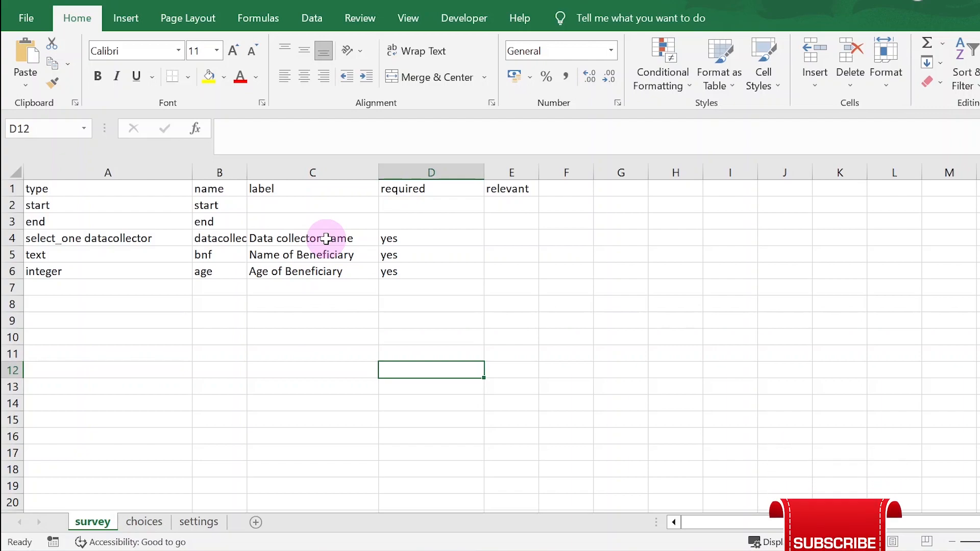
- Enter English as the default language in cell B2 of the settings sheet
click(198, 521)
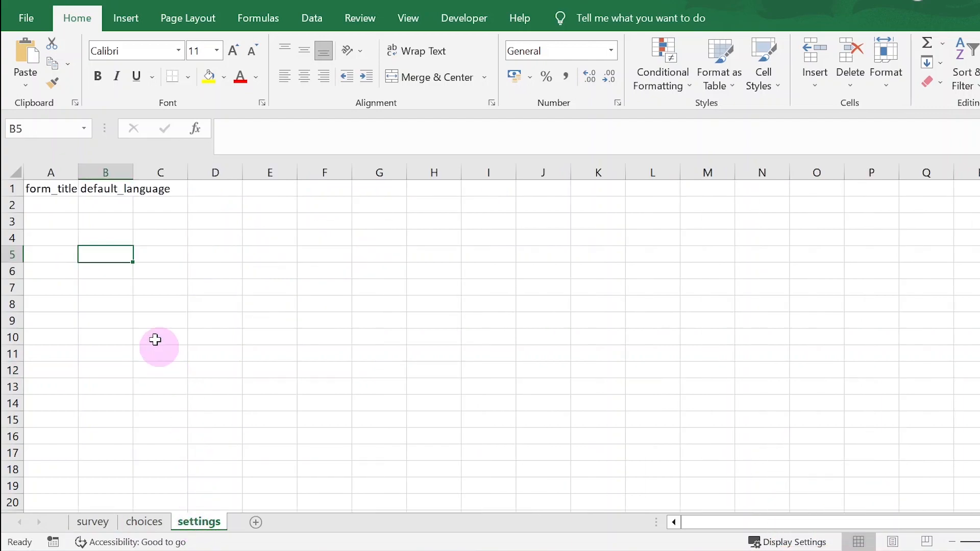
click(114, 204)
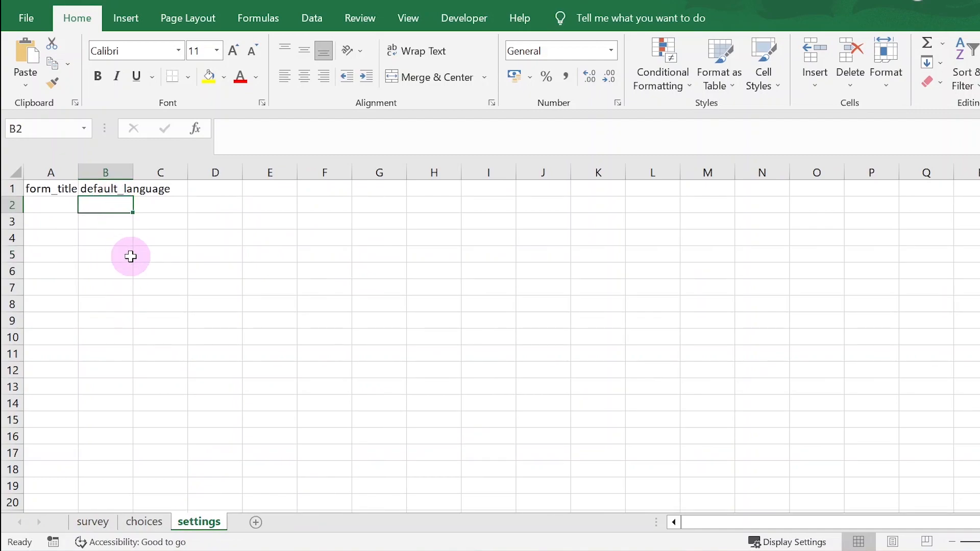
text(English)
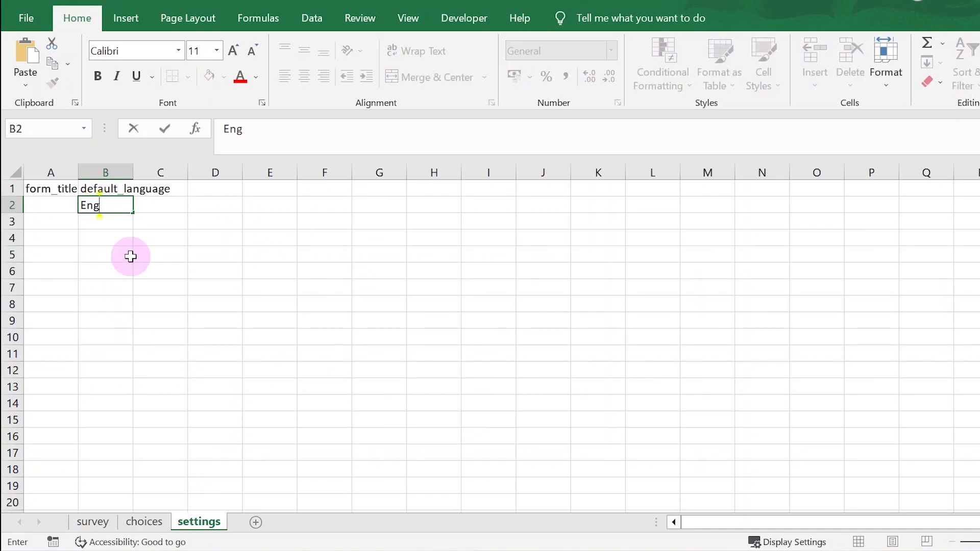
- Enter Kobo_Questionnaire as the form title in A2 of the settings sheet and widen column A to fit it
click(53, 205)
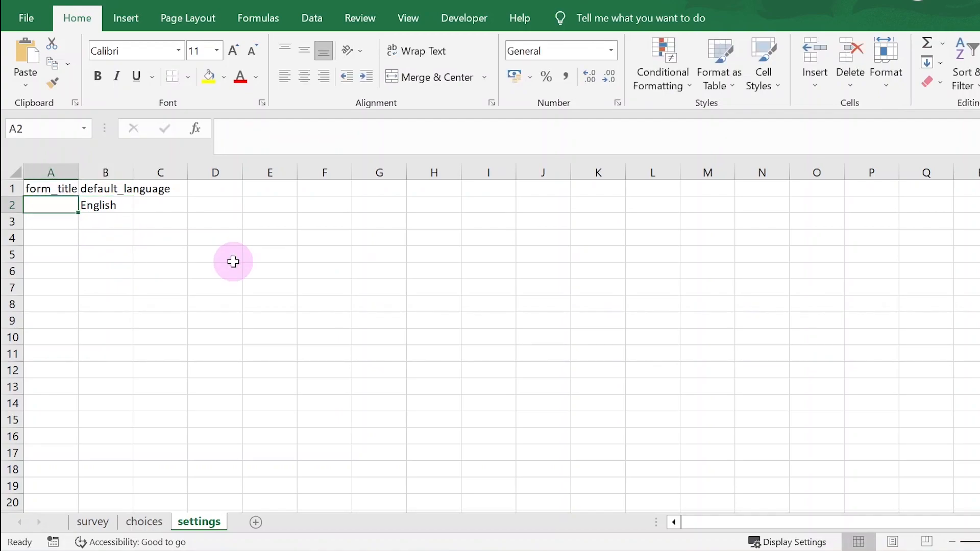
text(Kobo_)
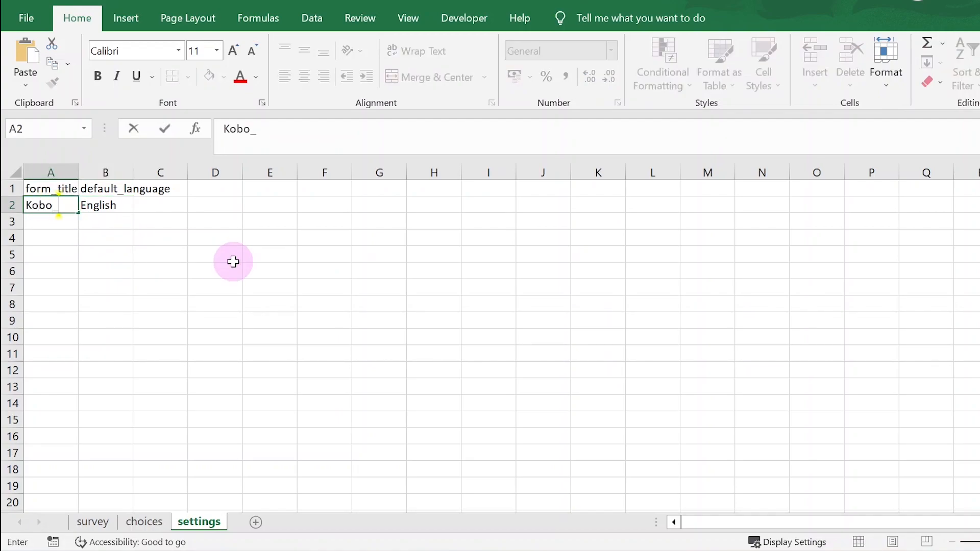
text(Questionnaire)
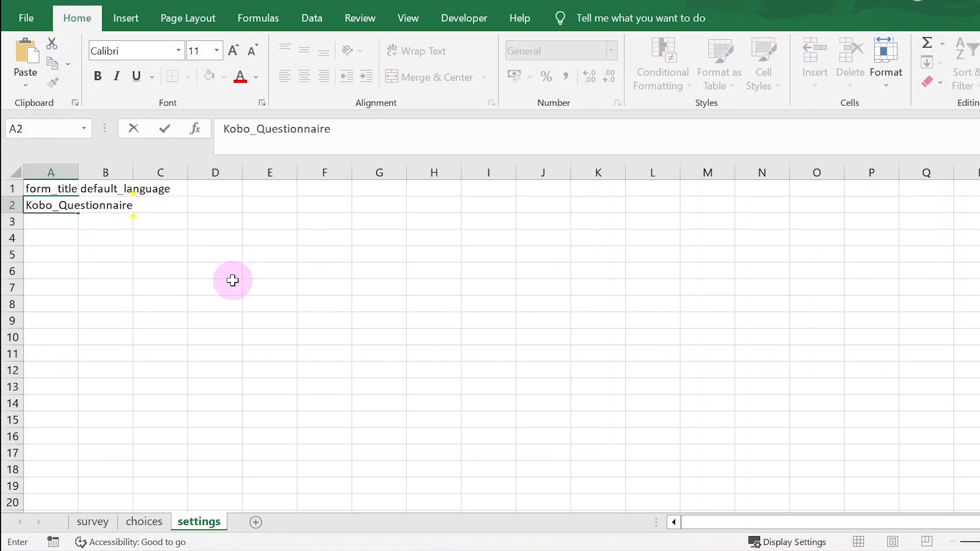
click(231, 284)
drag(79, 173, 148, 173)
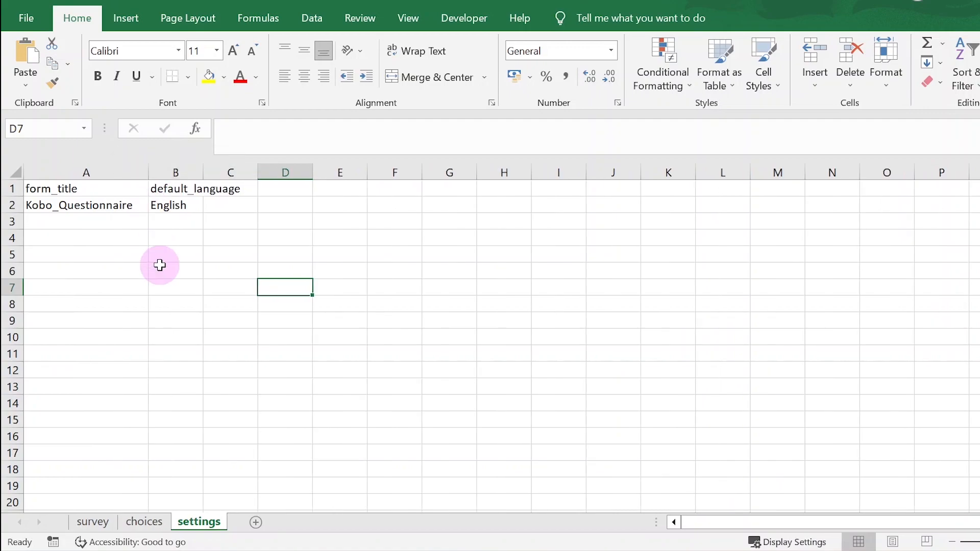
click(159, 268)
- Return to the survey sheet to look over the listed questions
click(144, 522)
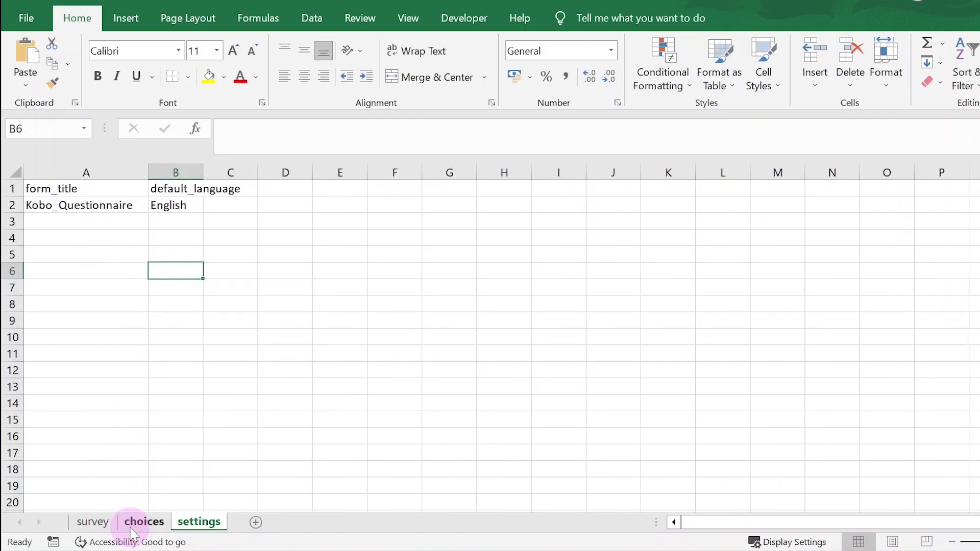
click(101, 525)
click(291, 390)
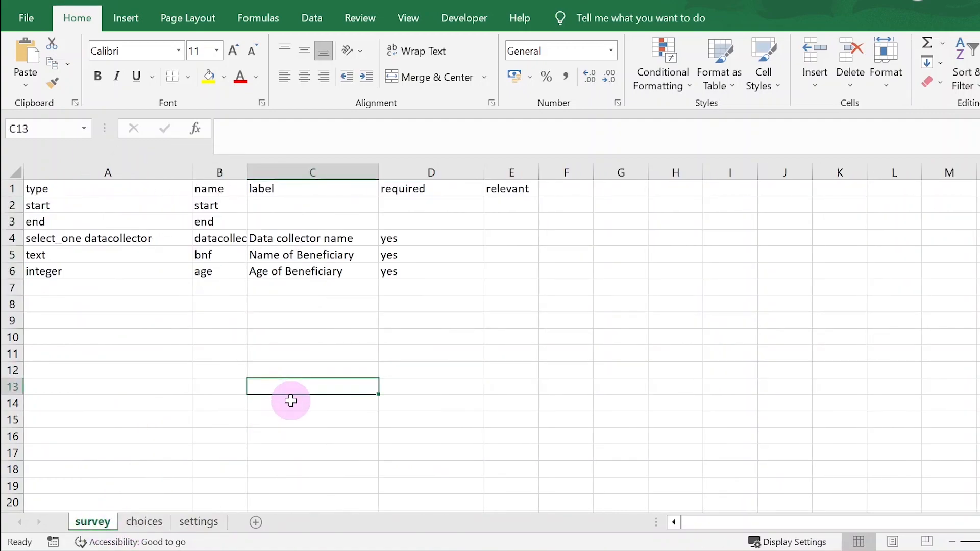